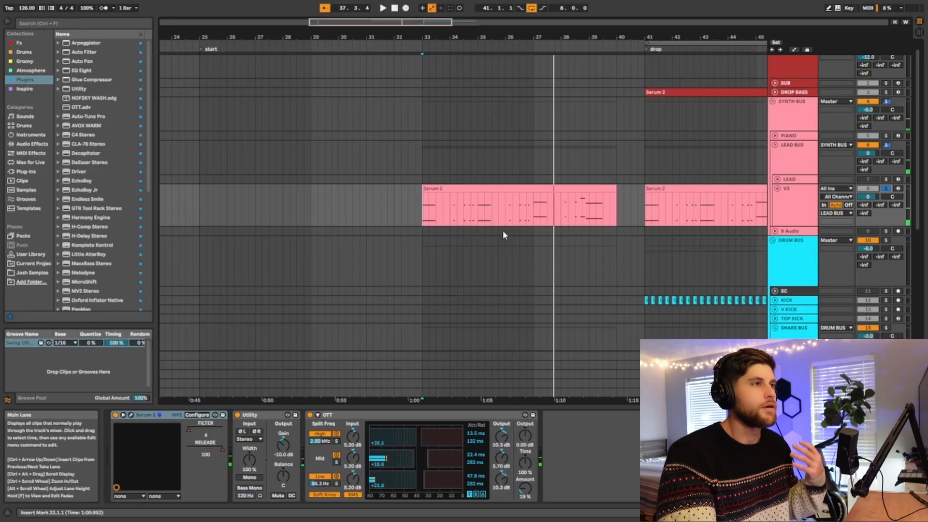
Step: Deactivate the OTT device on the V2 track and play the lead clip from bar 33
{"action": "left_click", "coordinate": [311, 417]}
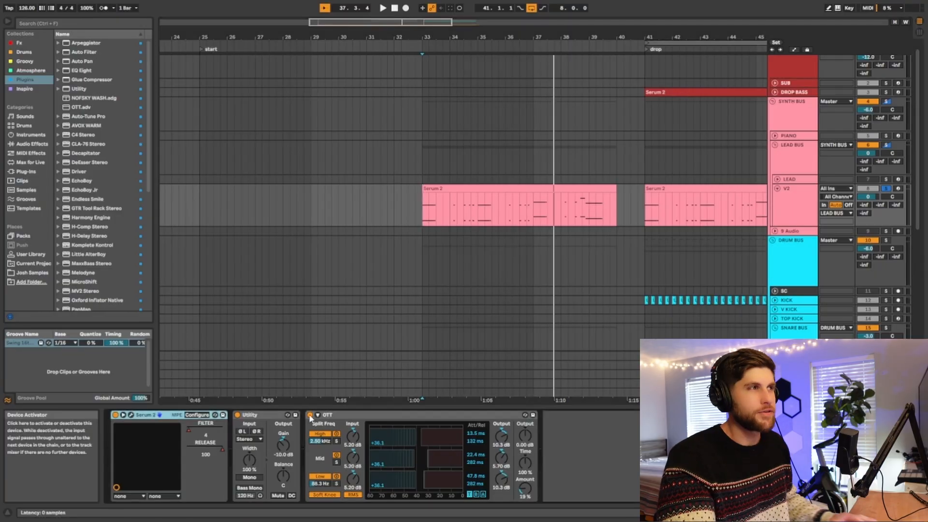
{"action": "key", "text": "space"}
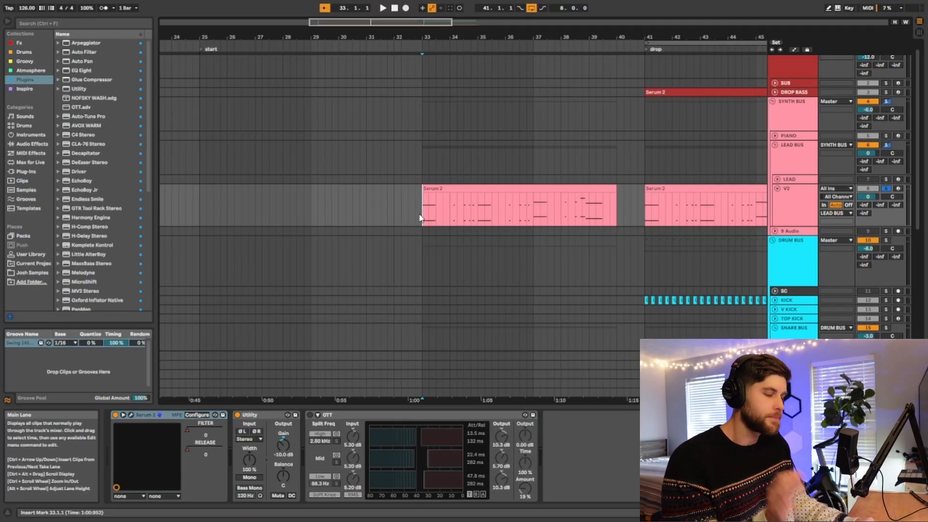
{"action": "key", "text": "space"}
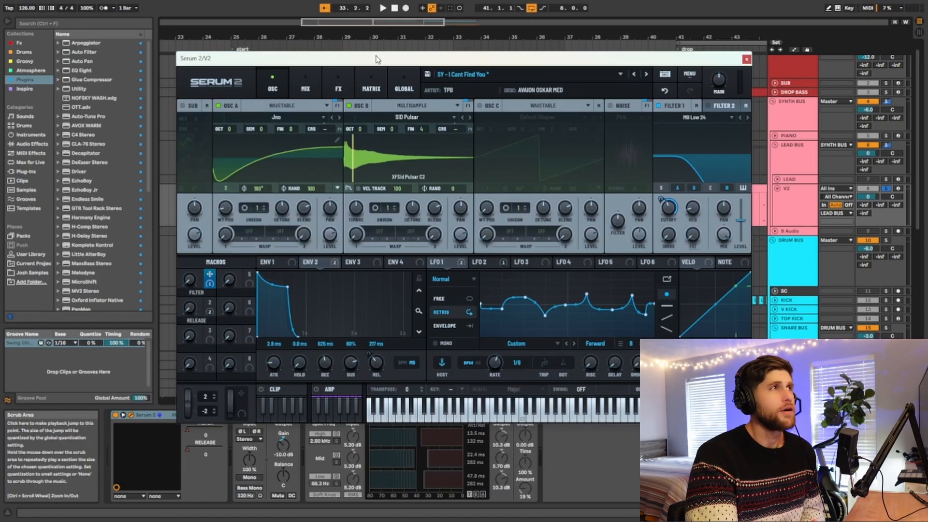
Step: Turn off Filter 1 and oscillator B in Serum 2 and play oscillator A on its own
{"action": "left_click", "coordinate": [338, 87]}
{"action": "left_click", "coordinate": [272, 87]}
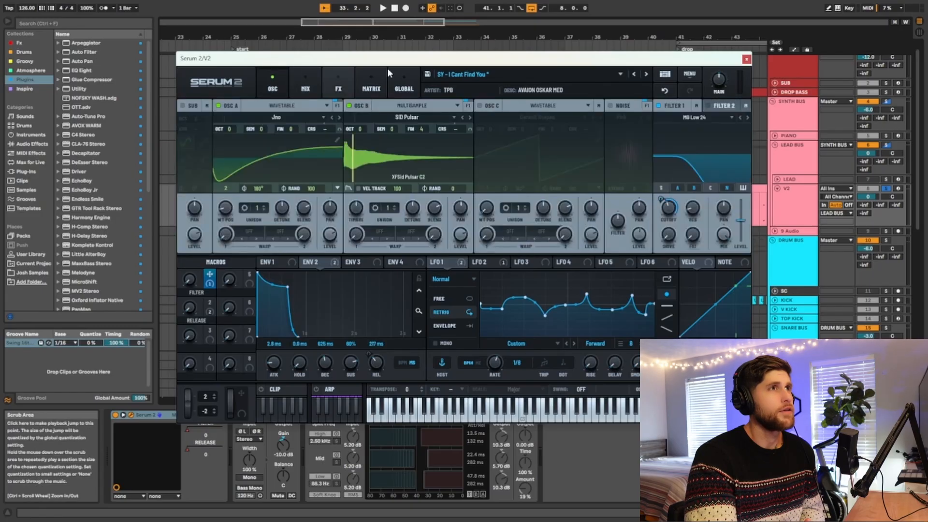
{"action": "left_click", "coordinate": [660, 106]}
{"action": "left_click", "coordinate": [348, 106]}
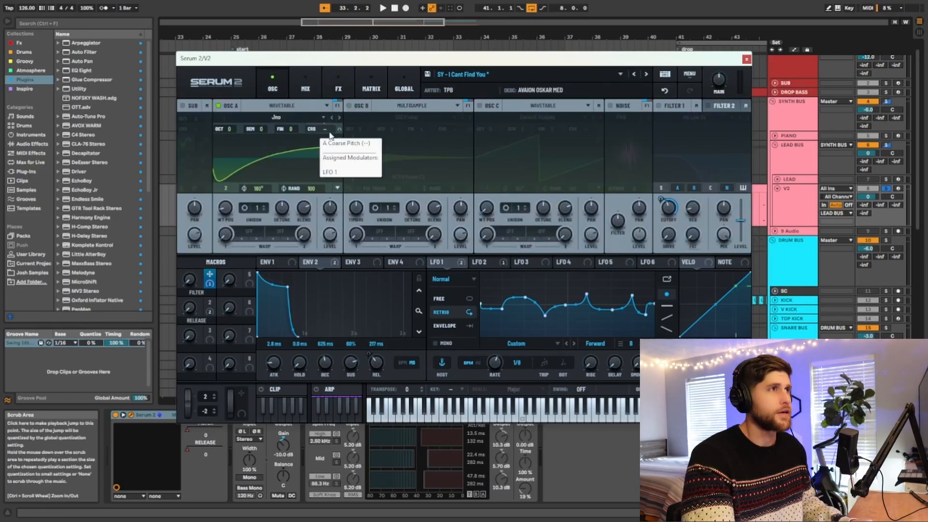
{"action": "key", "text": "space"}
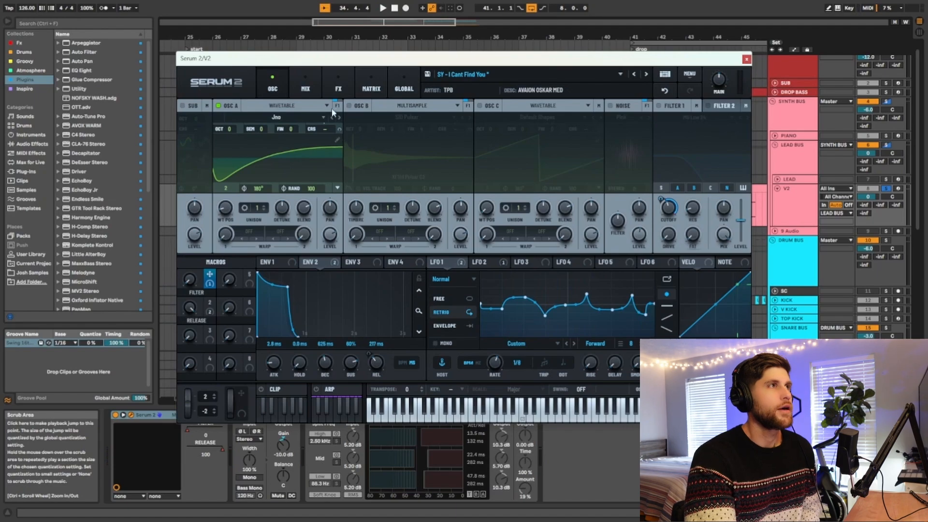
Step: Audition oscillator B alone with oscillator A off, and play the clip again with both oscillators on
{"action": "left_click", "coordinate": [349, 105]}
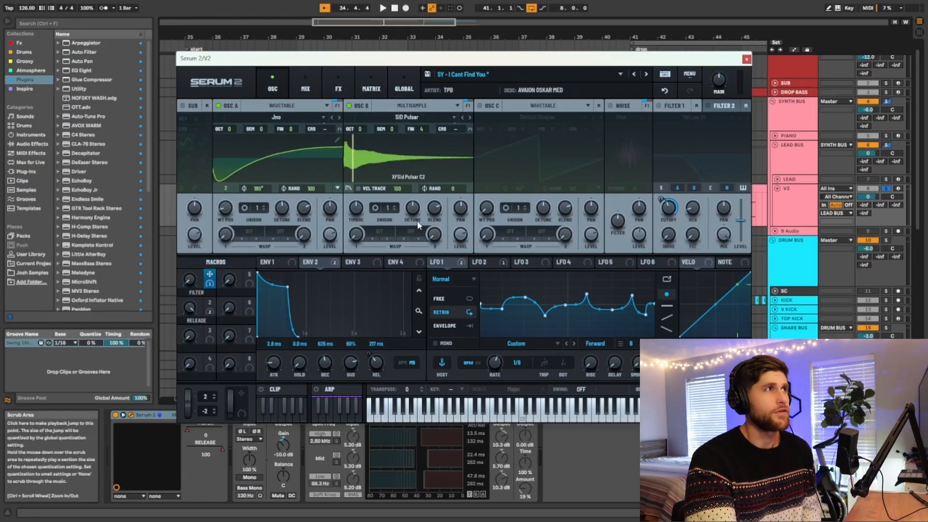
{"action": "left_click", "coordinate": [211, 119]}
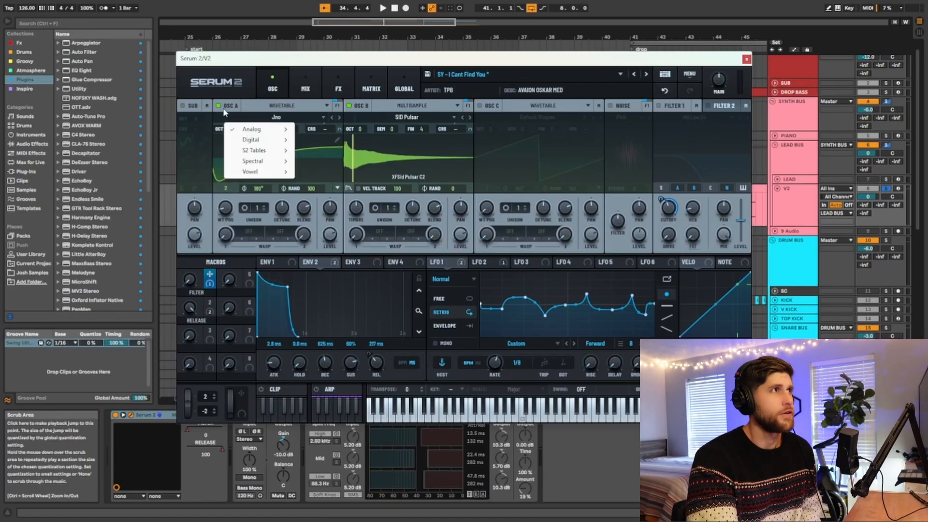
{"action": "left_click", "coordinate": [220, 106]}
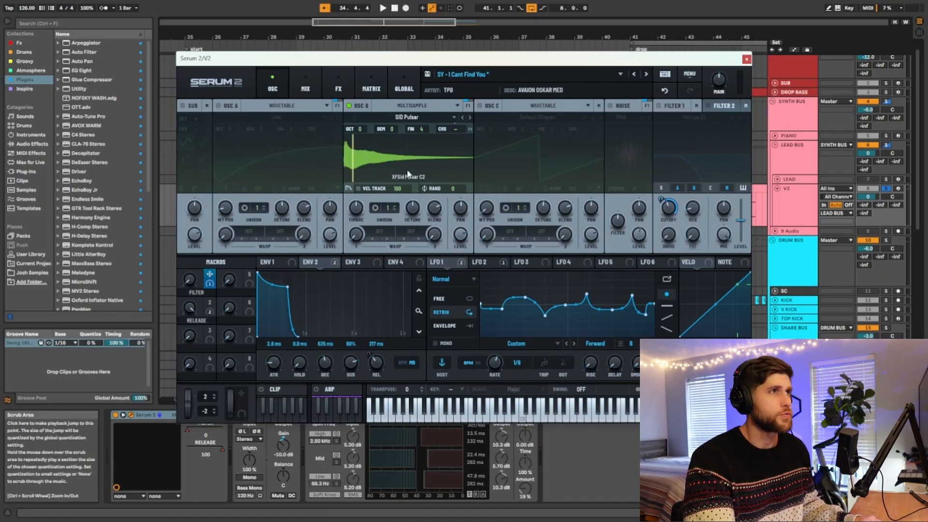
{"action": "key", "text": "space"}
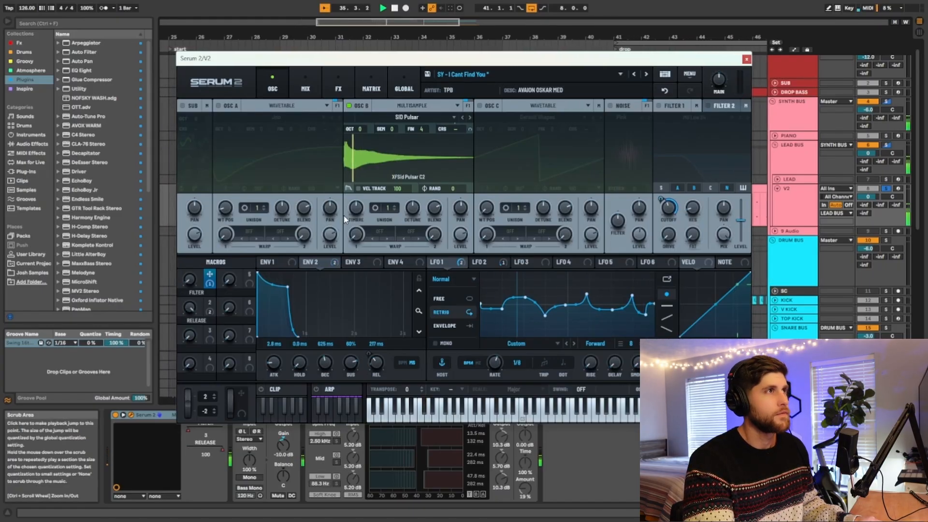
{"action": "key", "text": "space"}
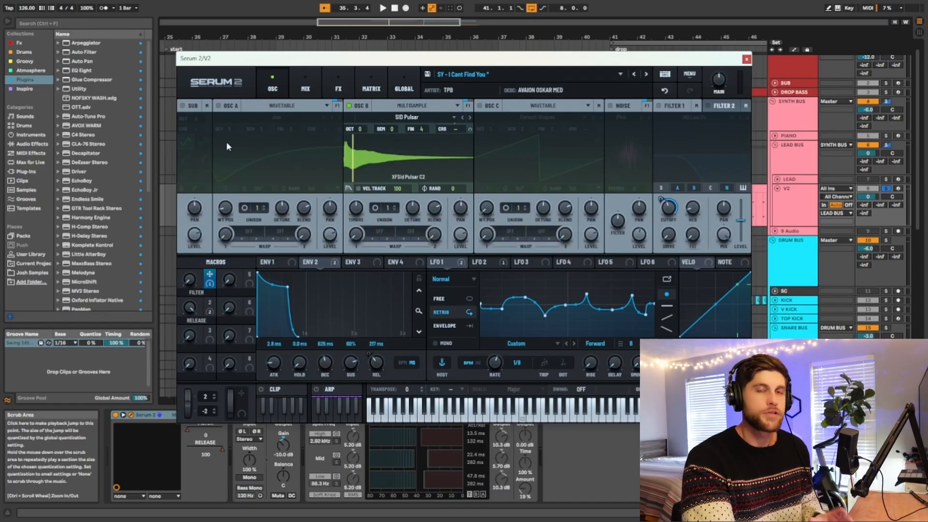
{"action": "left_click", "coordinate": [219, 105]}
{"action": "key", "text": "space"}
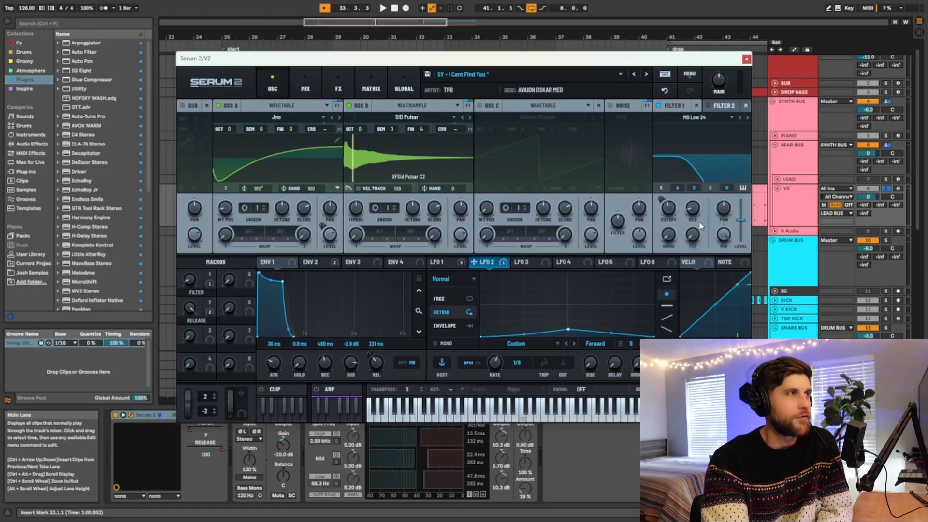
Step: Set Envelope 1's decay to about 464 ms and its sustain to -4.0 dB
{"action": "left_click", "coordinate": [274, 263]}
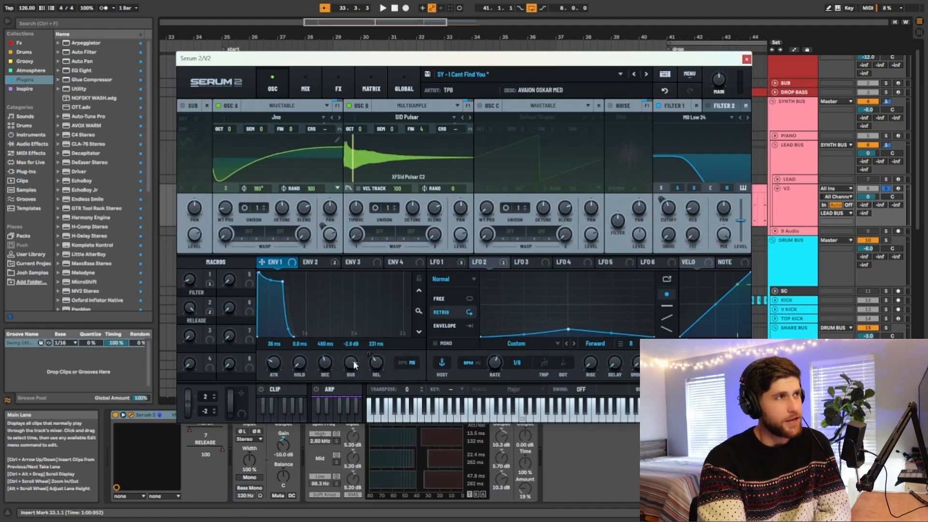
{"action": "mouse_move", "coordinate": [355, 366]}
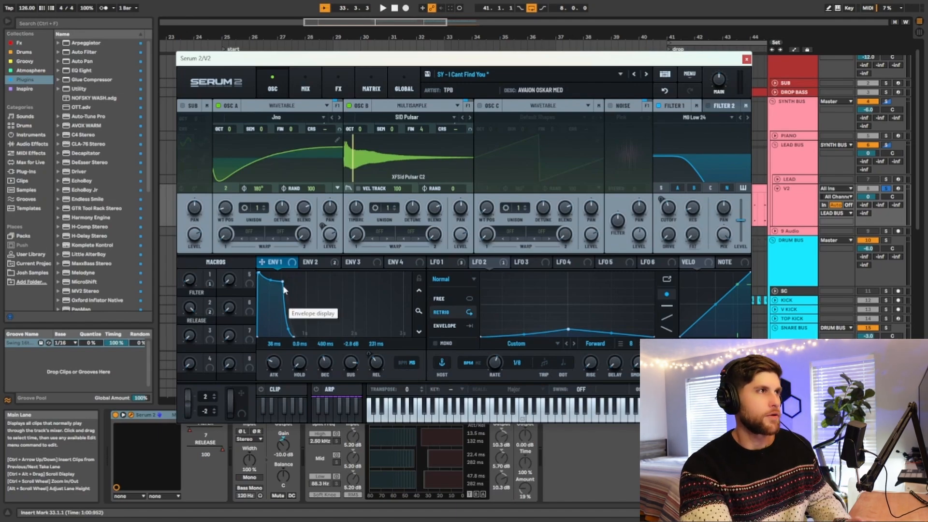
{"action": "left_click_drag", "start_coordinate": [283, 282], "coordinate": [279, 285]}
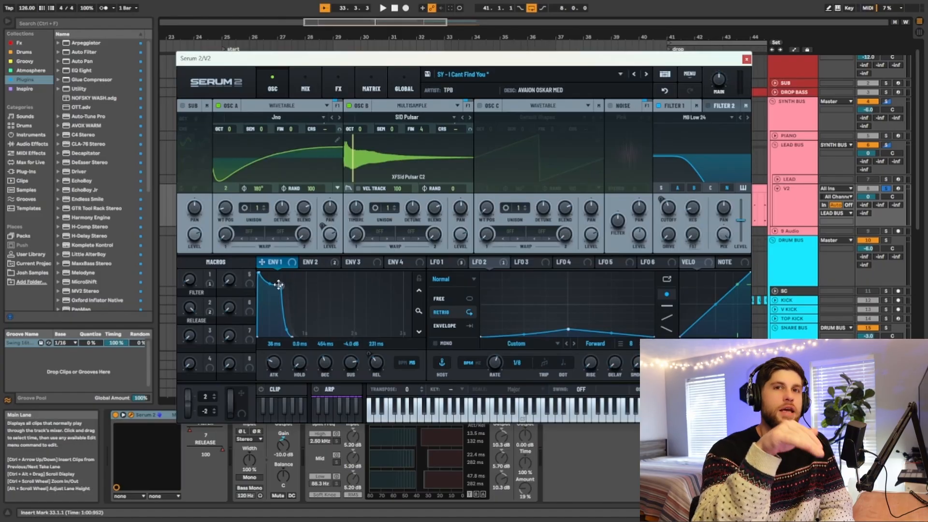
Step: Audition Envelope 2 with its sustain at zero, and reshape it to 609 ms decay and 57% sustain
{"action": "left_click", "coordinate": [316, 262]}
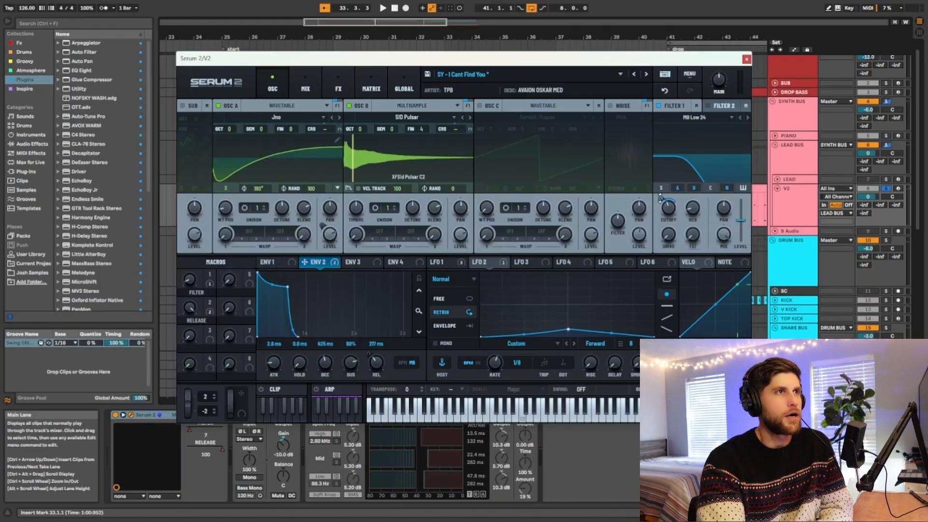
{"action": "mouse_move", "coordinate": [662, 199]}
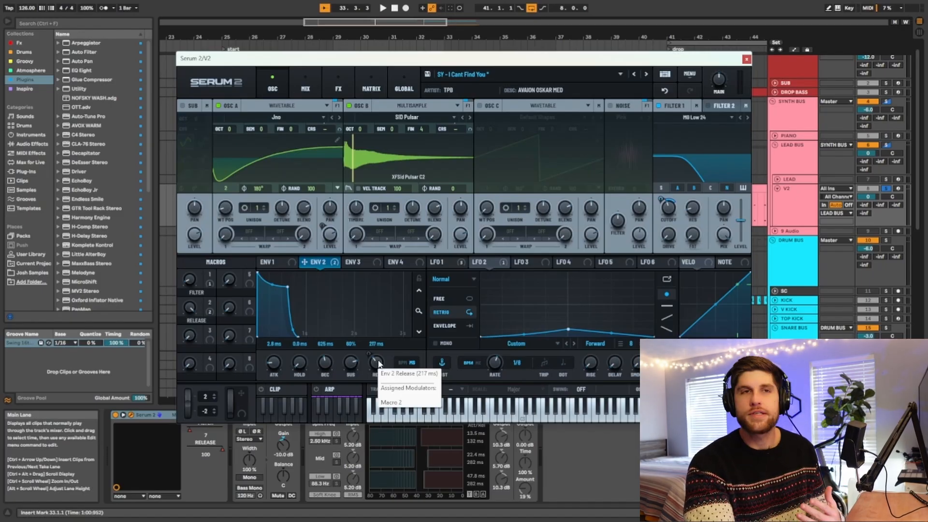
{"action": "left_click_drag", "start_coordinate": [288, 287], "coordinate": [273, 335]}
{"action": "key", "text": "space"}
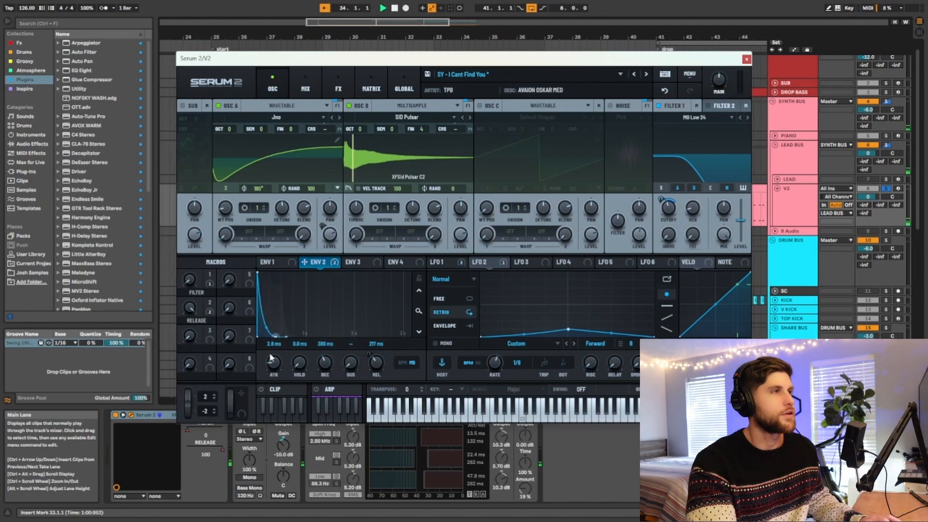
{"action": "left_click_drag", "start_coordinate": [273, 335], "coordinate": [286, 286]}
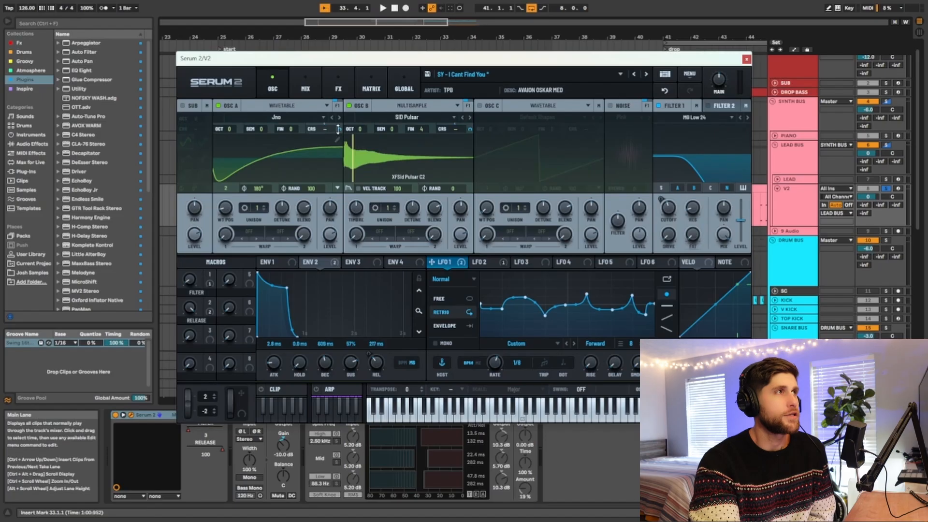
Step: Examine the LFO 2 shape and its Main Tuning routing in the modulation matrix, and play the patch from the oscillator page
{"action": "mouse_move", "coordinate": [339, 129]}
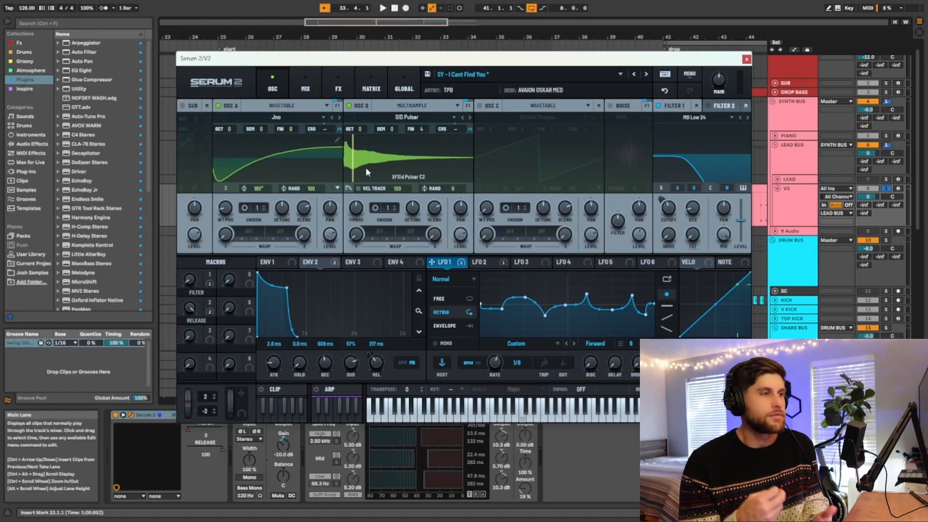
{"action": "left_click", "coordinate": [489, 262]}
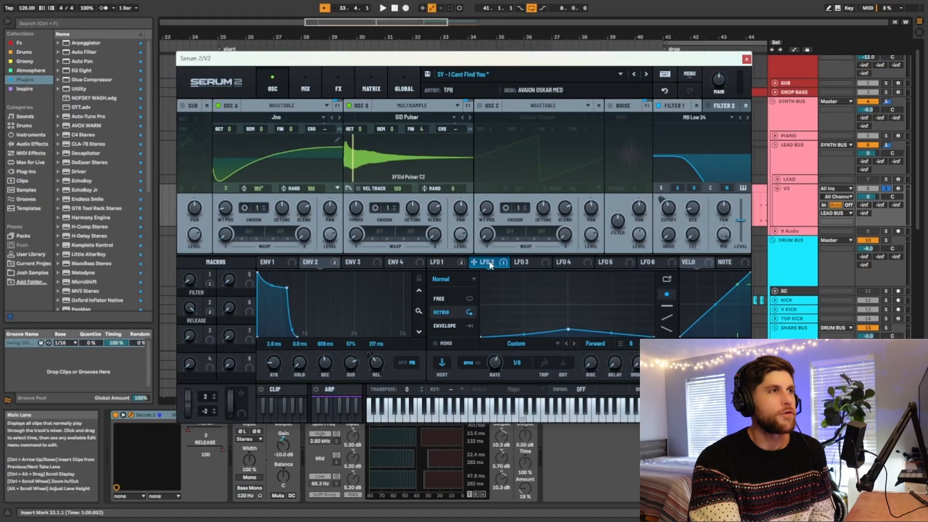
{"action": "mouse_move", "coordinate": [499, 270]}
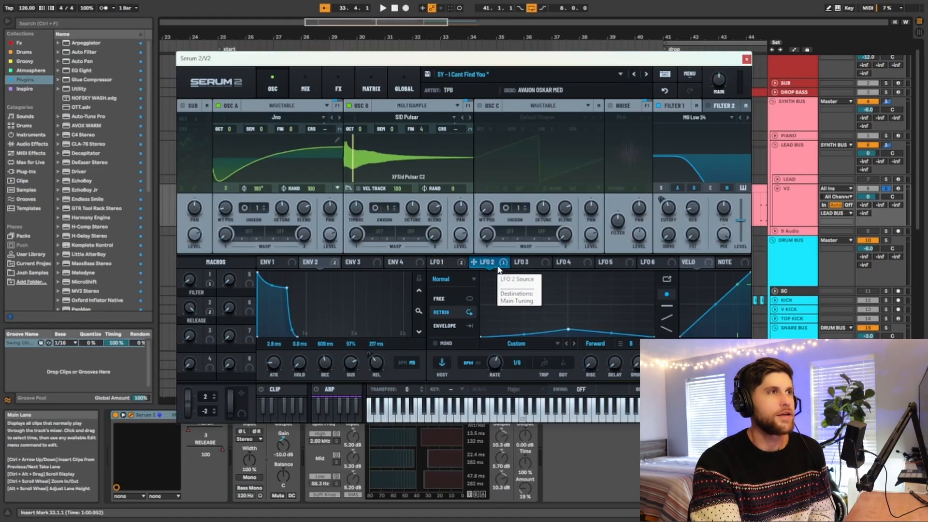
{"action": "left_click", "coordinate": [372, 87]}
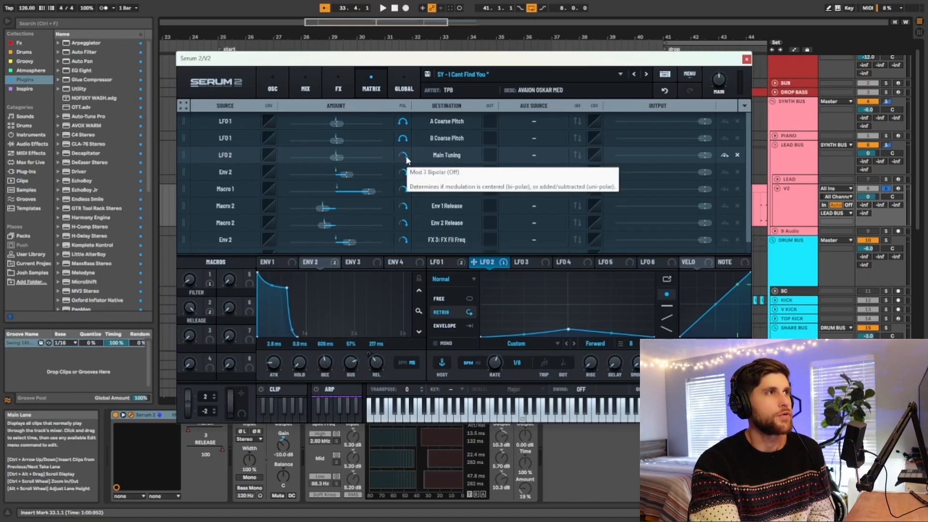
{"action": "left_click", "coordinate": [283, 78]}
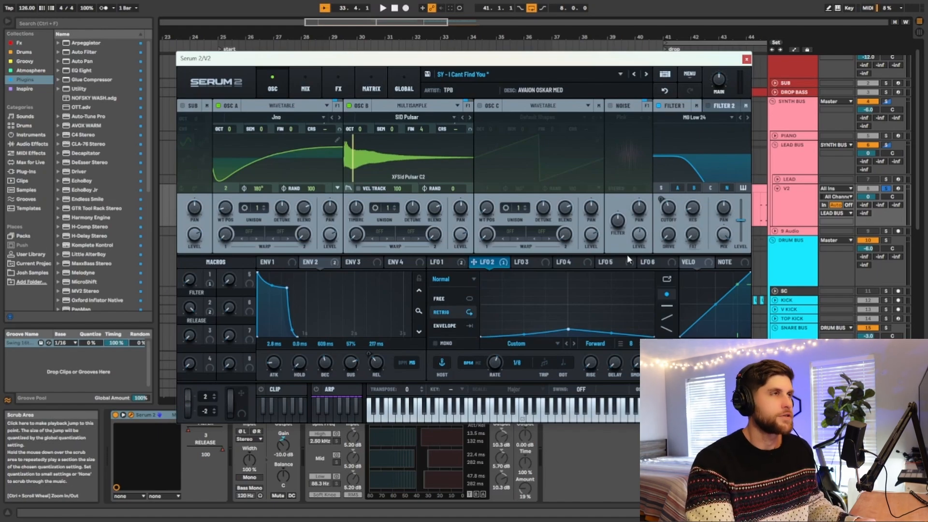
{"action": "key", "text": "space"}
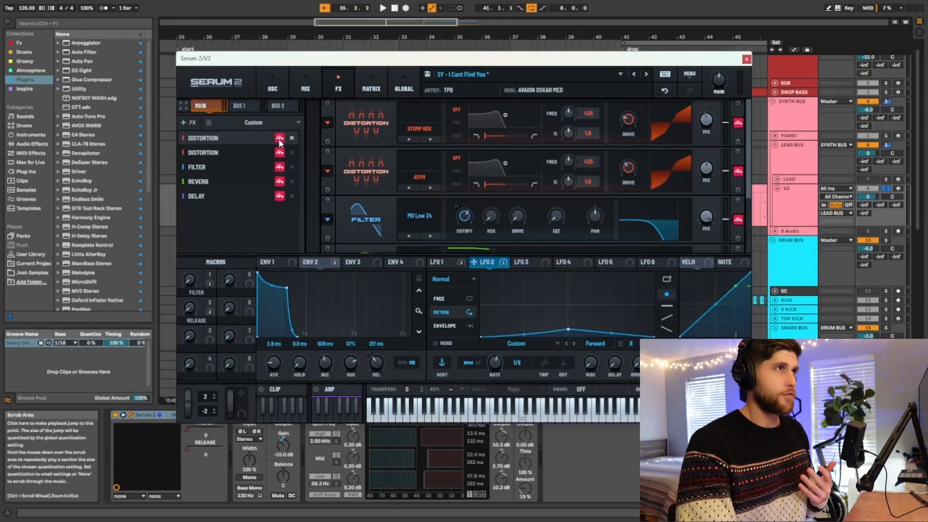
Step: Bypass the first distortion effect (Stomp Box), check its drive and mix, and play the clip
{"action": "left_click", "coordinate": [280, 139]}
{"action": "mouse_move", "coordinate": [629, 121]}
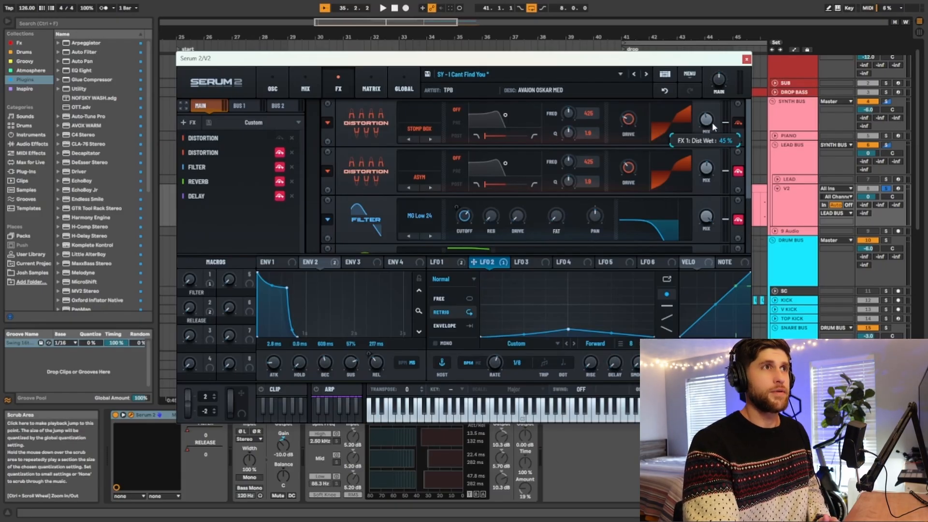
{"action": "key", "text": "space"}
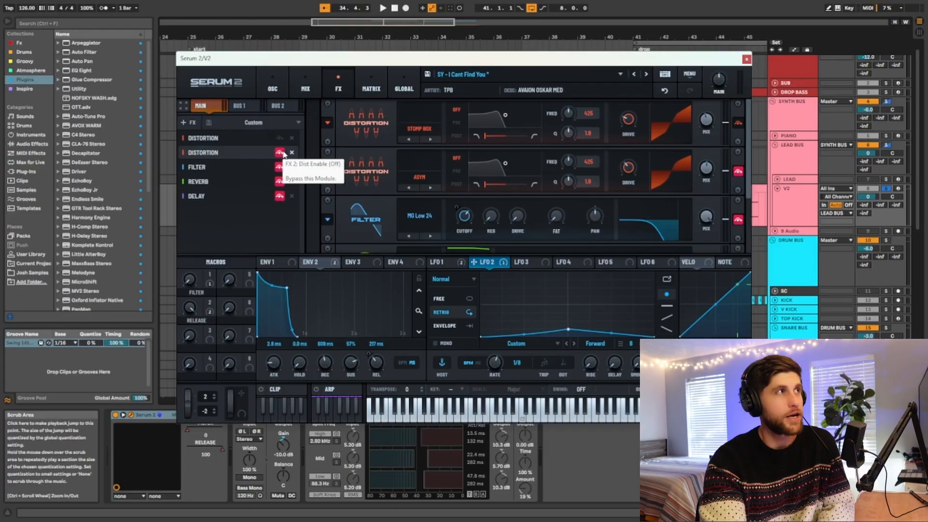
Step: Bypass the second distortion effect (Asym), check its drive and mix, and play the clip
{"action": "left_click", "coordinate": [280, 153]}
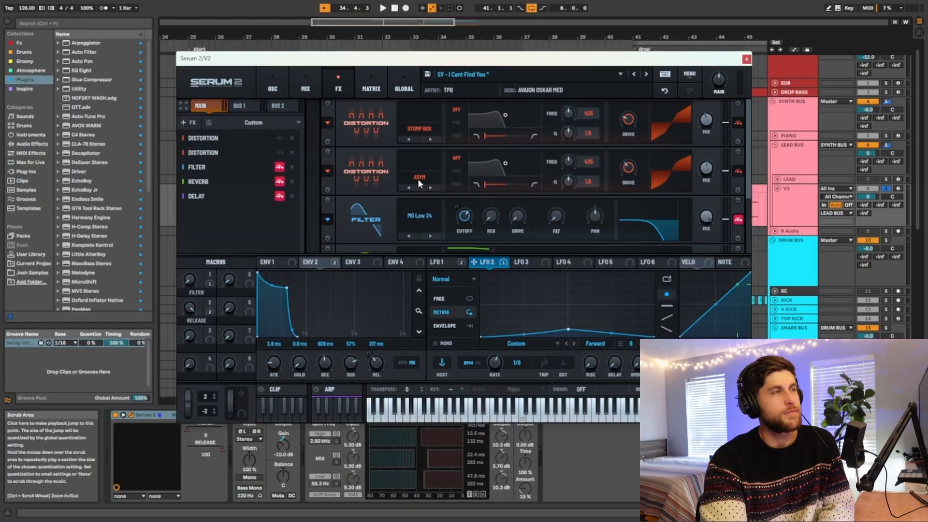
{"action": "mouse_move", "coordinate": [632, 168]}
{"action": "mouse_move", "coordinate": [706, 169]}
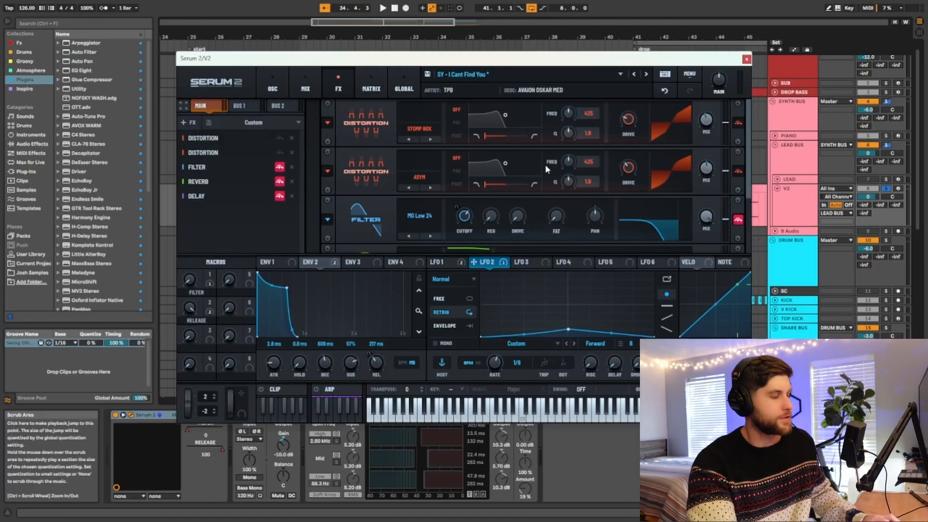
{"action": "key", "text": "space"}
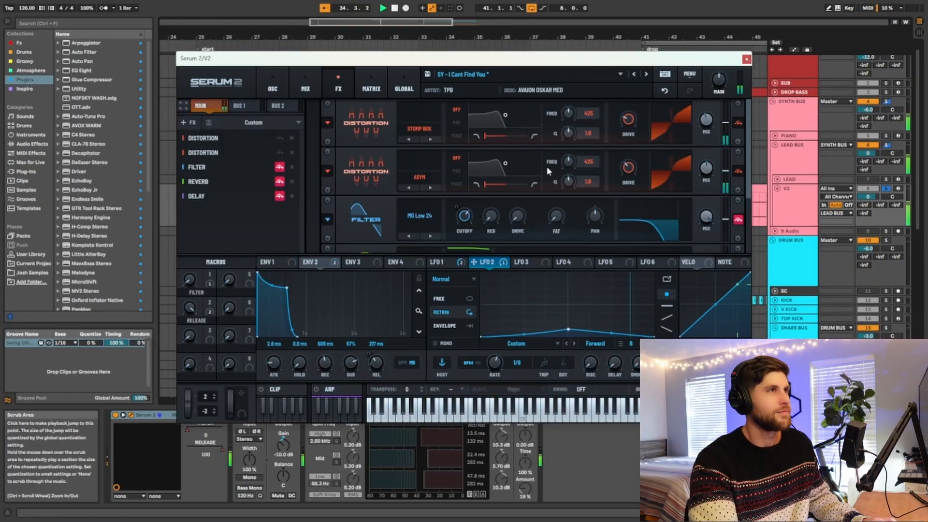
{"action": "key", "text": "space"}
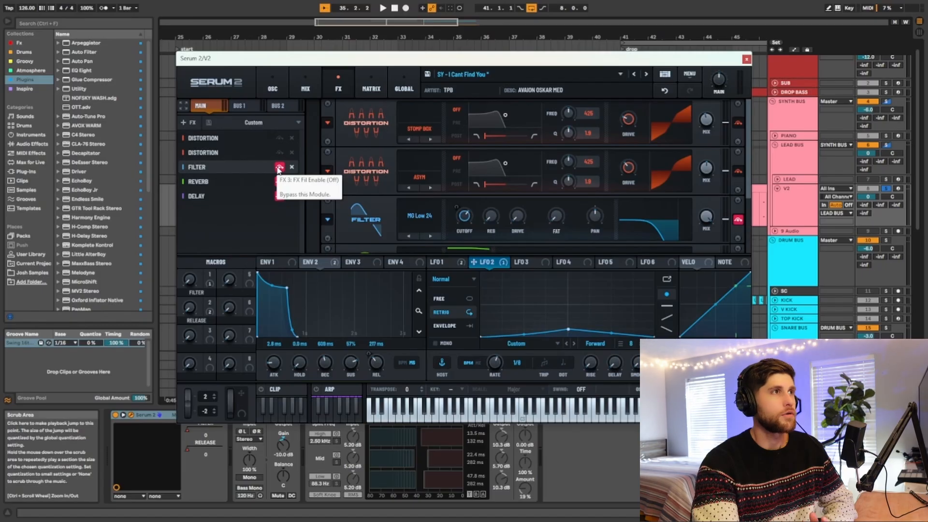
Step: Bypass the MG Low 24 filter effect, check its Envelope 2 cutoff modulation, and play the clip
{"action": "left_click", "coordinate": [279, 167]}
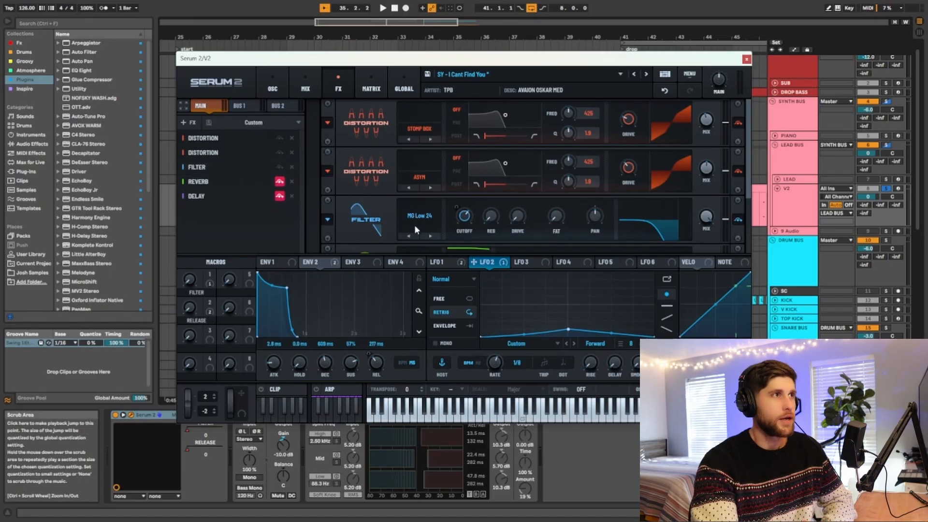
{"action": "mouse_move", "coordinate": [469, 216]}
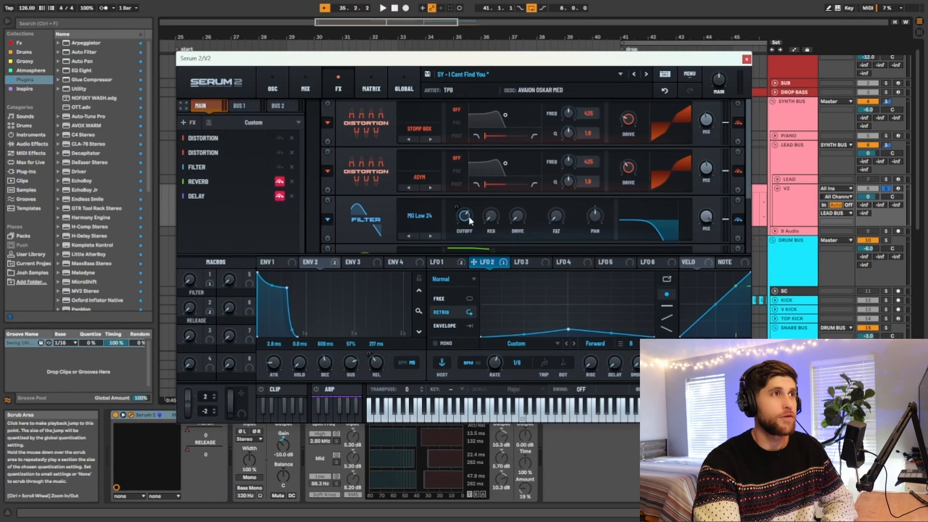
{"action": "left_click", "coordinate": [334, 264]}
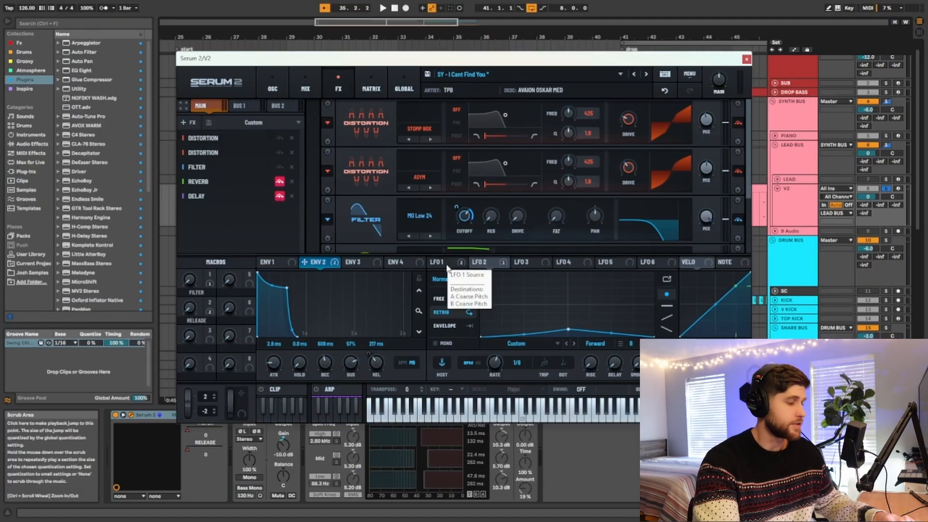
{"action": "key", "text": "space"}
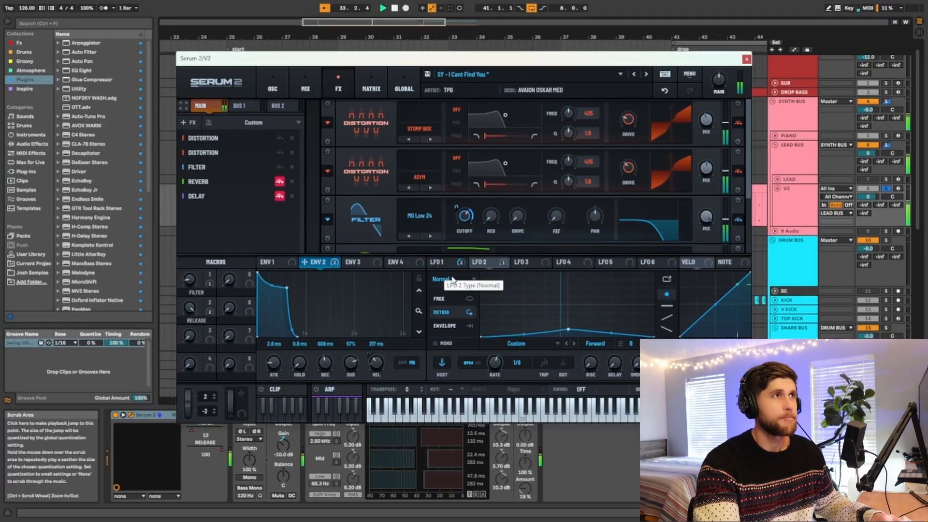
Step: Bypass the MG Low 24 filter effect for comparison and enable it again
{"action": "left_click", "coordinate": [279, 167]}
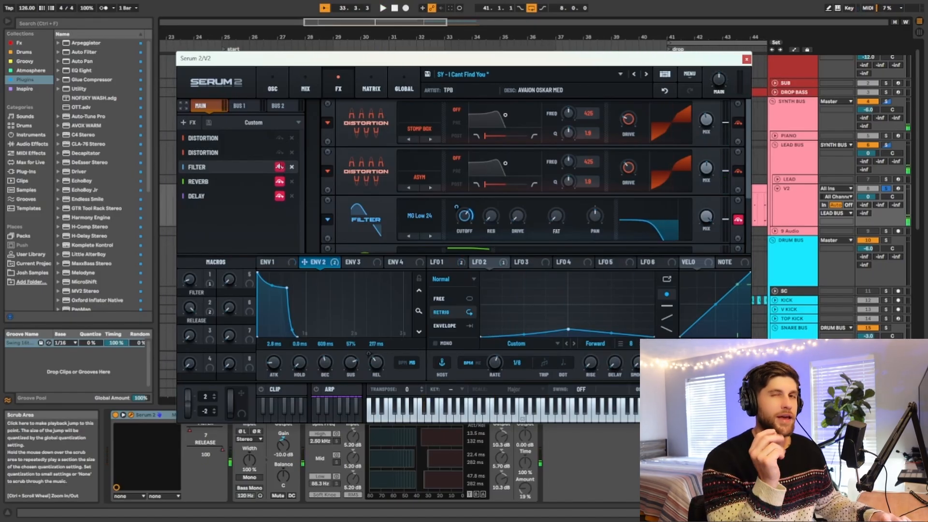
{"action": "left_click", "coordinate": [280, 167]}
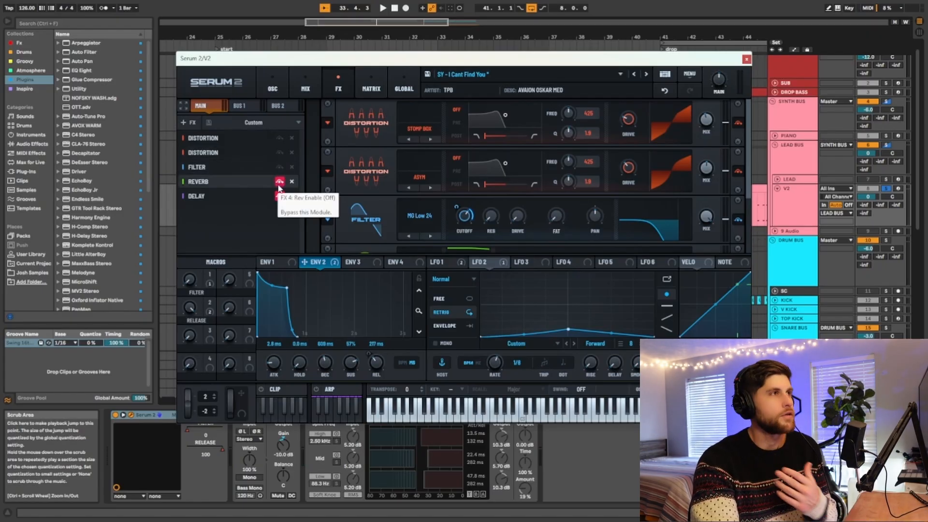
Step: Enable the Plate reverb effect and play the clip with it
{"action": "scroll", "coordinate": [327, 180], "scroll_direction": "down", "scroll_amount": 3}
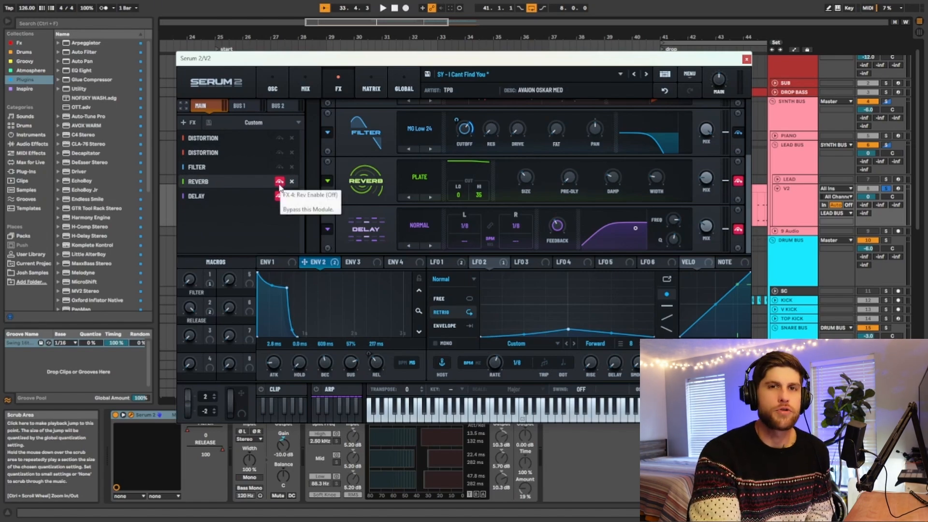
{"action": "left_click", "coordinate": [280, 183]}
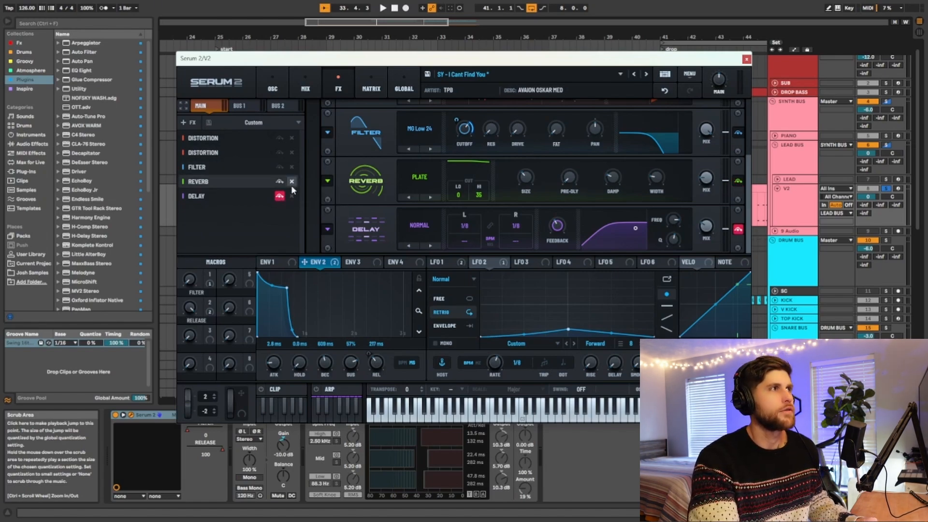
{"action": "key", "text": "space"}
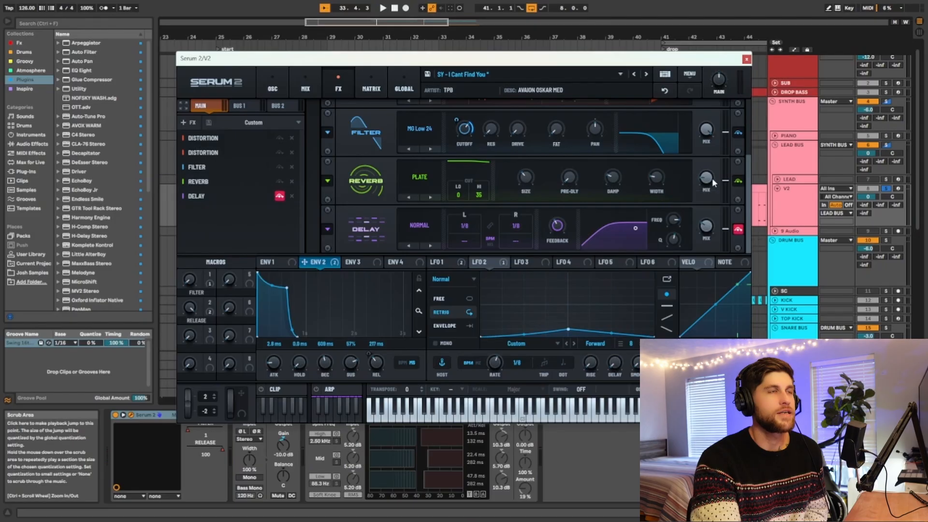
Step: Enable the delay effect, slightly shift its filter point, and play the clip with the full effects chain
{"action": "left_click", "coordinate": [279, 196]}
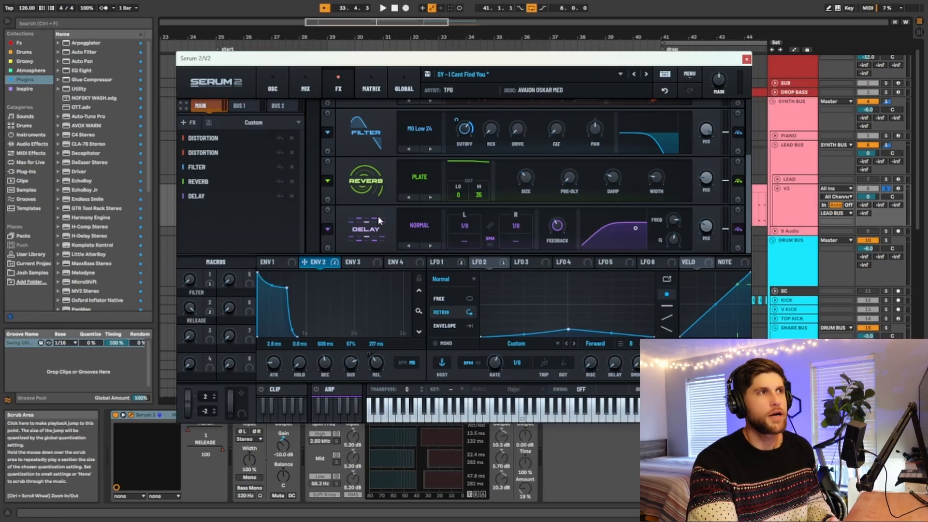
{"action": "mouse_move", "coordinate": [637, 229]}
{"action": "left_mouse_down"}
{"action": "mouse_move", "coordinate": [611, 229]}
{"action": "mouse_move", "coordinate": [636, 233]}
{"action": "left_mouse_up"}
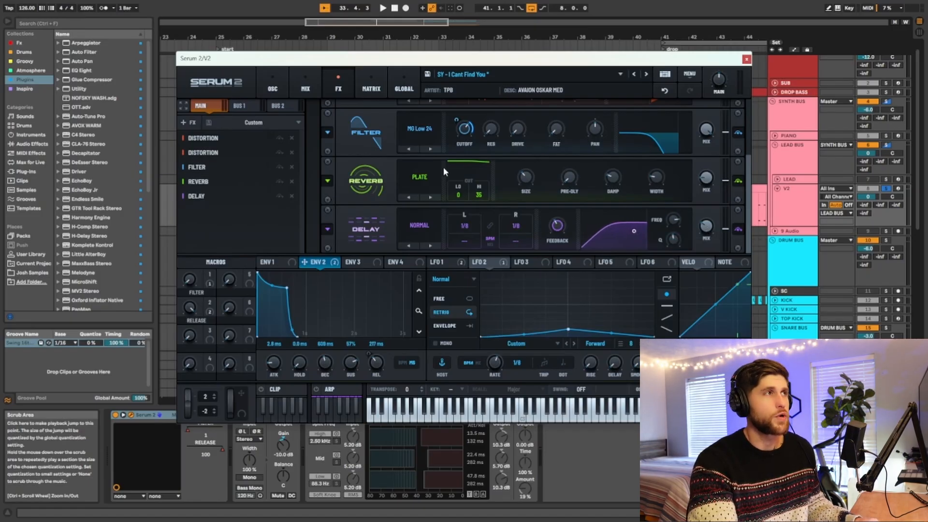
{"action": "key", "text": "space"}
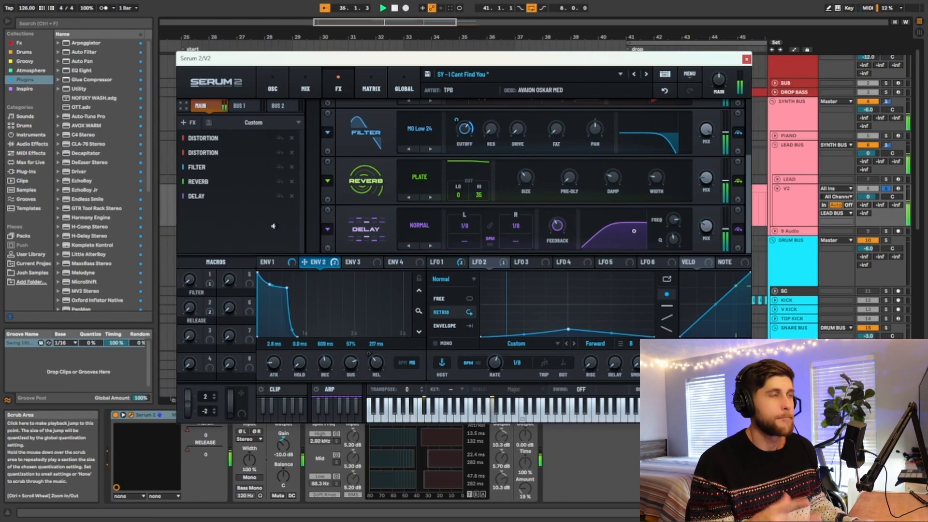
{"action": "key", "text": "space"}
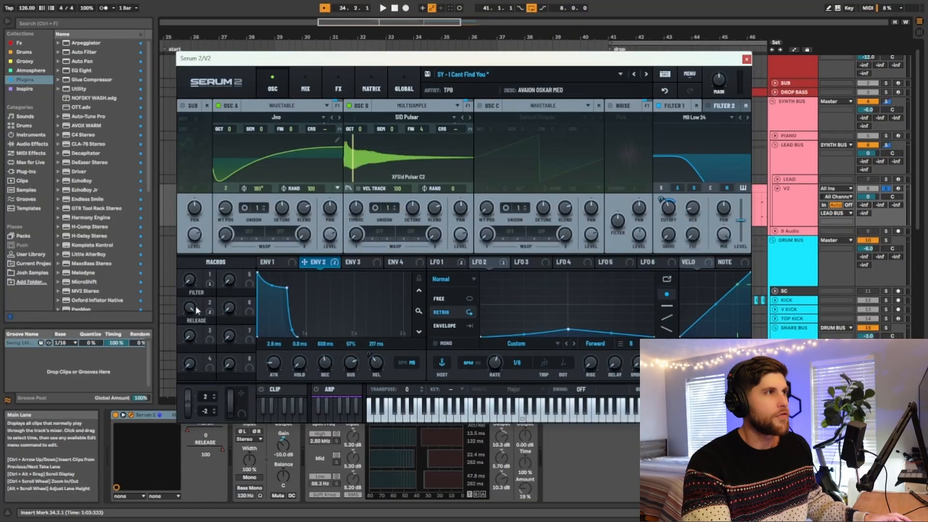
Step: Check which parameters the FILTER and RELEASE macros control, and close the synth window
{"action": "left_click", "coordinate": [210, 284]}
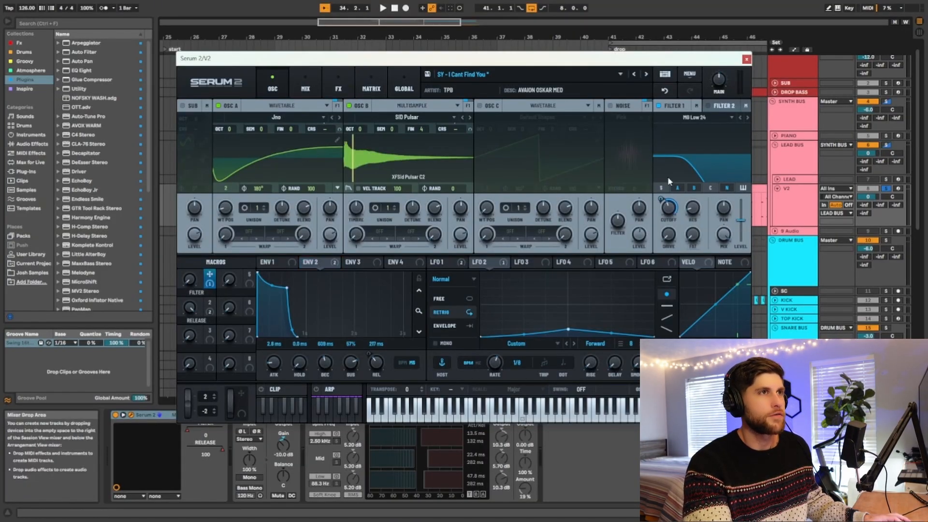
{"action": "mouse_move", "coordinate": [663, 197]}
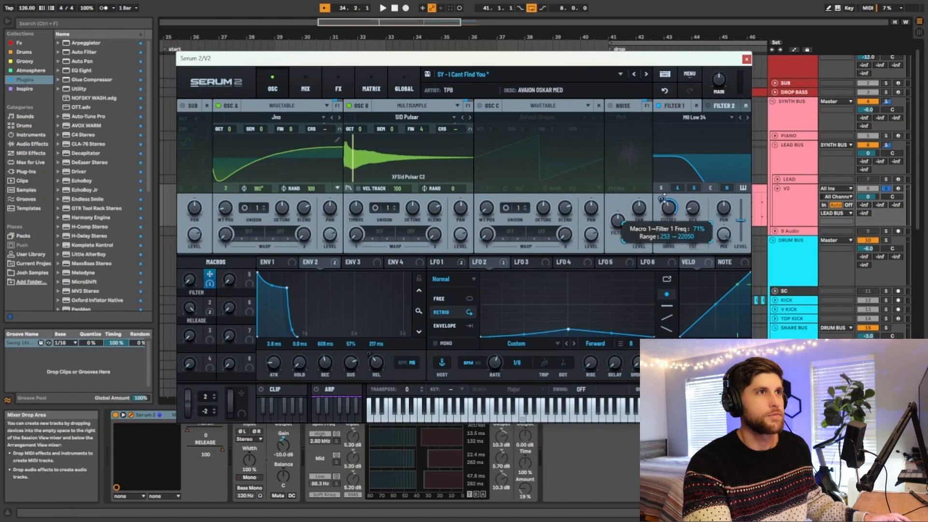
{"action": "left_click", "coordinate": [210, 305]}
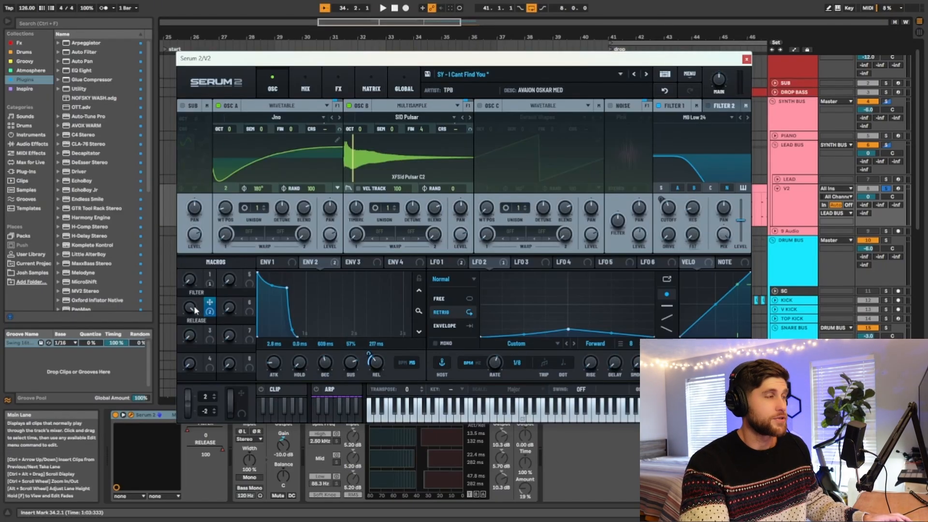
{"action": "left_click", "coordinate": [747, 59]}
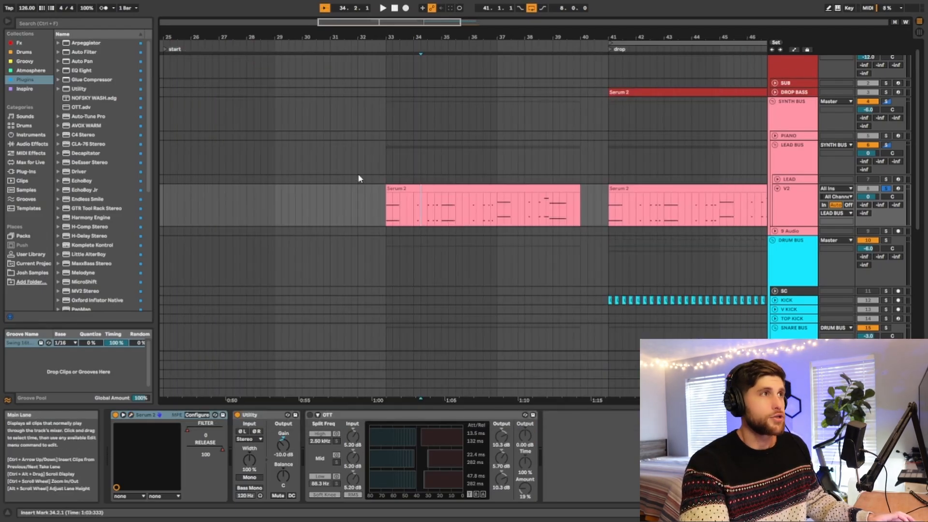
Step: Show the Serum 2 FILTER macro automation on the V2 track and enlarge its lane over the clip
{"action": "key", "text": "a"}
{"action": "left_click", "coordinate": [793, 205]}
{"action": "left_click", "coordinate": [791, 219]}
{"action": "scroll", "coordinate": [420, 218], "scroll_direction": "up", "scroll_amount": 4}
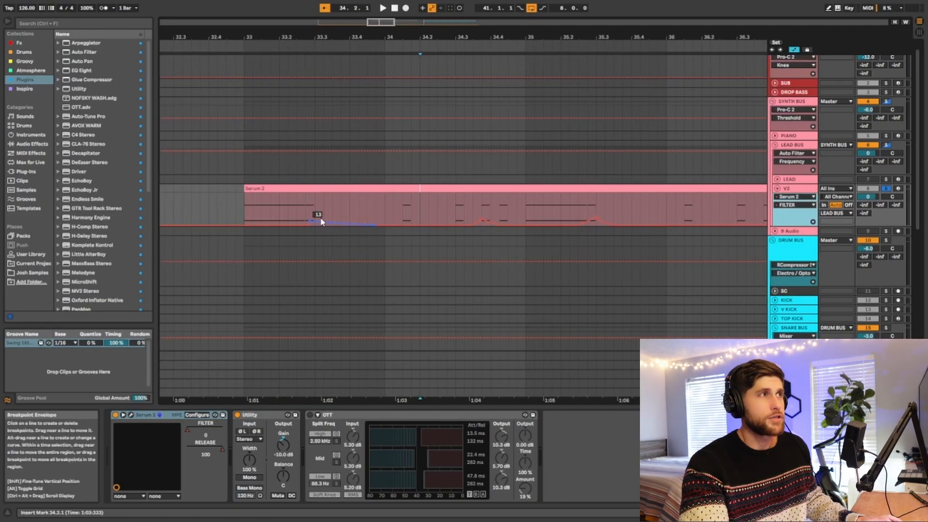
{"action": "scroll", "coordinate": [352, 204], "scroll_direction": "down", "scroll_amount": 3}
{"action": "scroll", "coordinate": [355, 189], "scroll_direction": "up", "scroll_amount": 9}
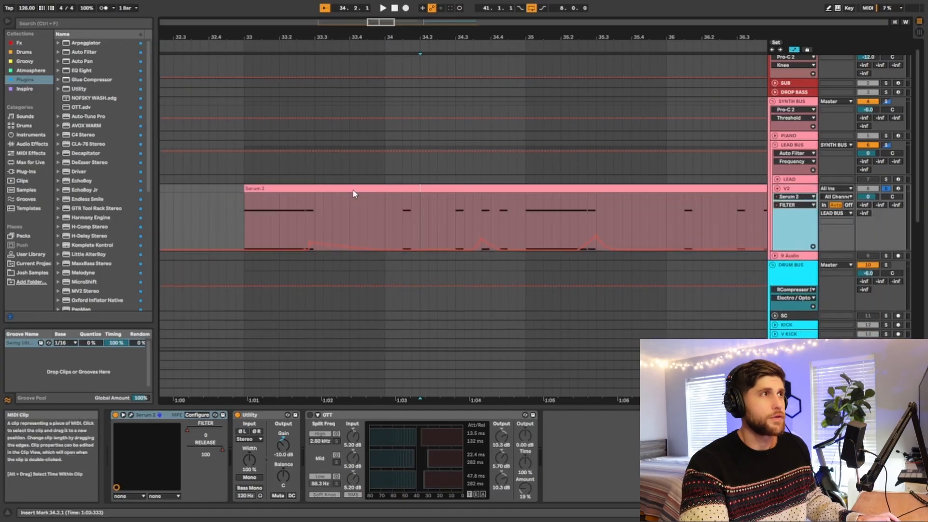
{"action": "scroll", "coordinate": [378, 261], "scroll_direction": "down", "scroll_amount": 2}
{"action": "scroll", "coordinate": [469, 259], "scroll_direction": "down", "scroll_amount": 3}
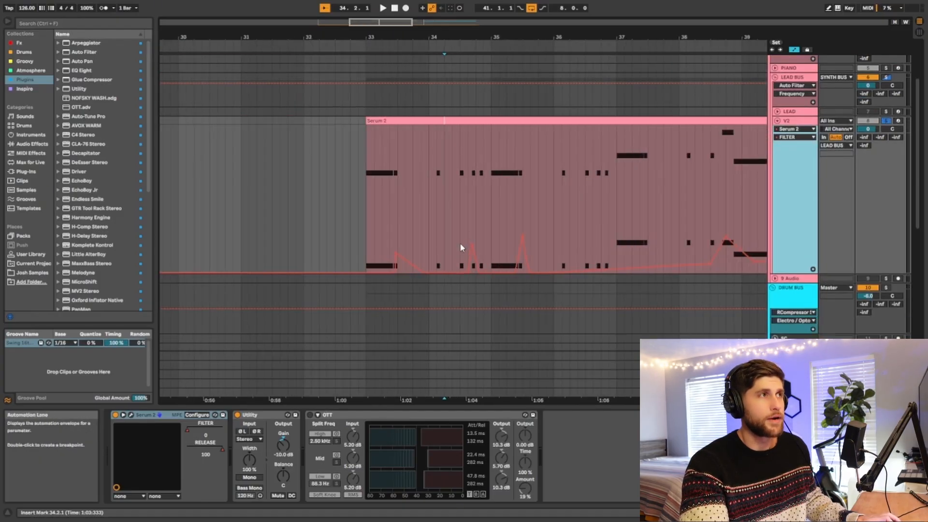
Step: Play the V2 clip from bar 33 and follow the FILTER automation peaks
{"action": "left_click", "coordinate": [365, 237]}
{"action": "key", "text": "space"}
{"action": "scroll", "coordinate": [419, 233], "scroll_direction": "up", "scroll_amount": 5}
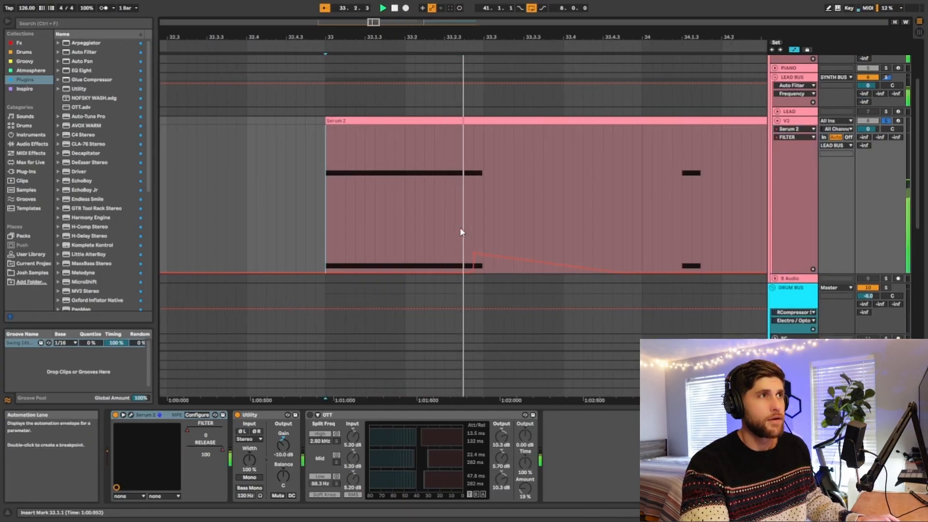
{"action": "left_click_drag", "start_coordinate": [515, 235], "coordinate": [335, 219]}
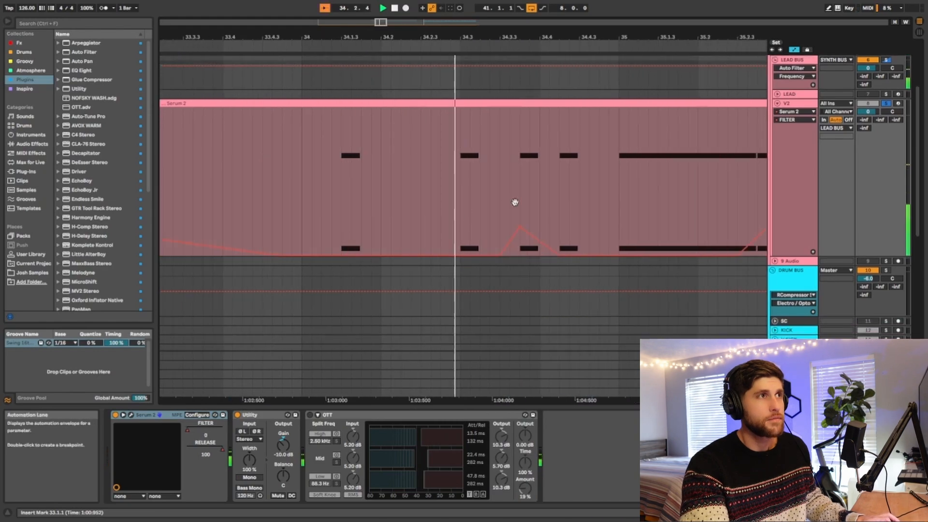
{"action": "left_click_drag", "start_coordinate": [515, 202], "coordinate": [393, 196]}
{"action": "scroll", "coordinate": [499, 201], "scroll_direction": "down", "scroll_amount": 3}
{"action": "left_click_drag", "start_coordinate": [599, 197], "coordinate": [379, 201]}
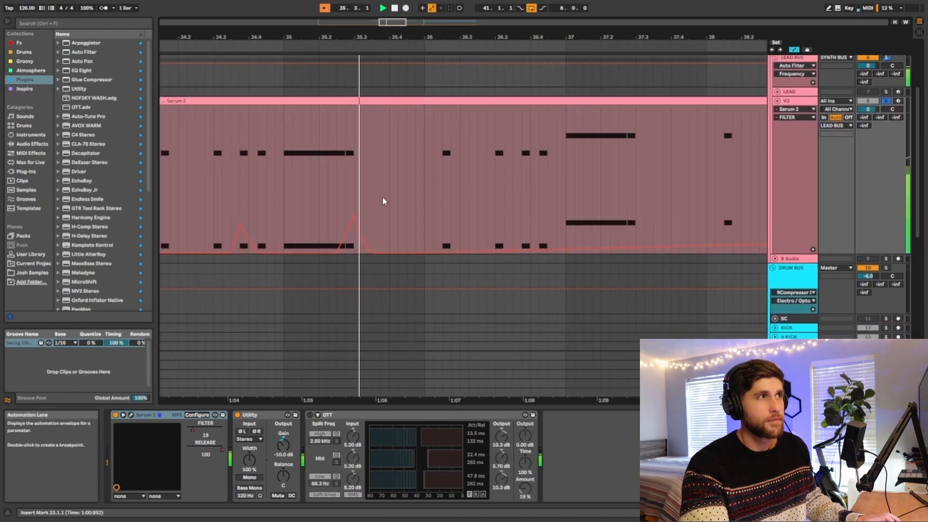
{"action": "key", "text": "space"}
{"action": "scroll", "coordinate": [395, 199], "scroll_direction": "down", "scroll_amount": 2}
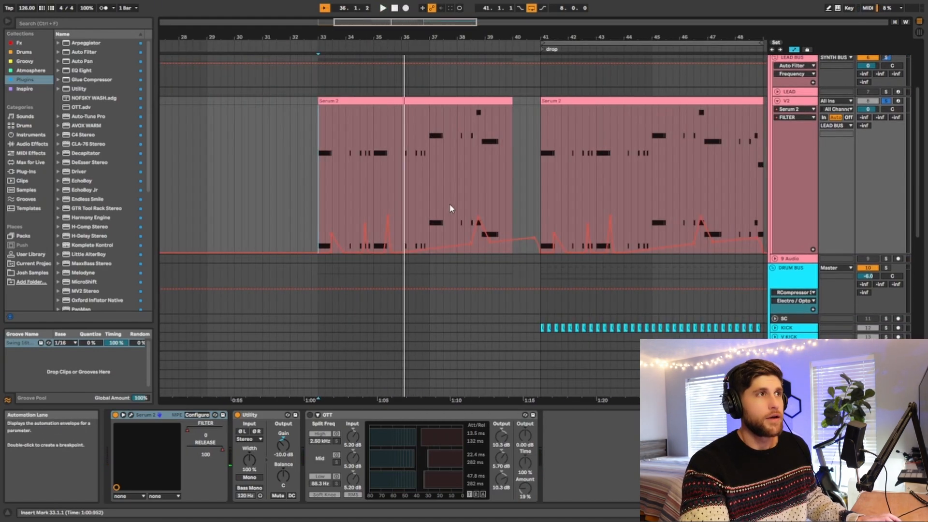
Step: Examine the rising FILTER automation in the clip's second half and play it from bar 37
{"action": "scroll", "coordinate": [450, 206], "scroll_direction": "up", "scroll_amount": 1}
{"action": "left_click_drag", "start_coordinate": [397, 221], "coordinate": [586, 211]}
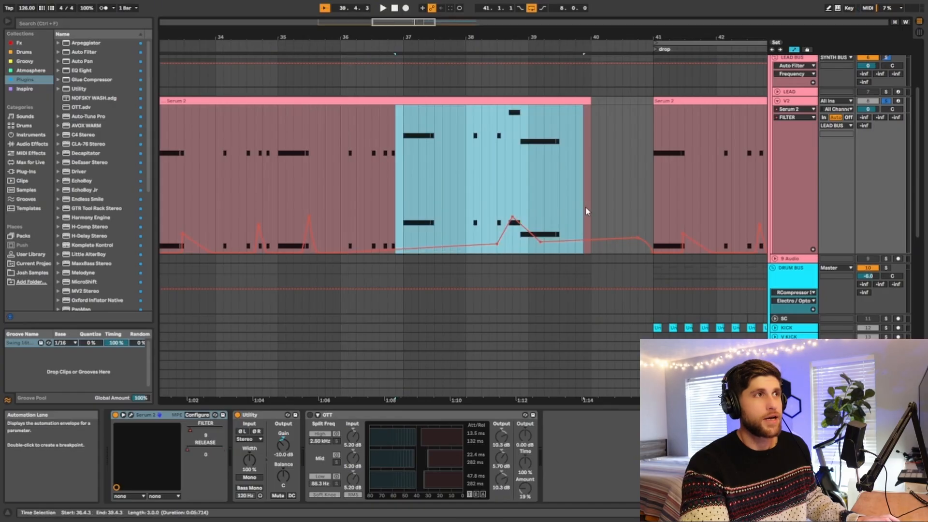
{"action": "left_click", "coordinate": [418, 212]}
{"action": "left_click", "coordinate": [467, 203]}
{"action": "left_click", "coordinate": [405, 208]}
{"action": "key", "text": "space"}
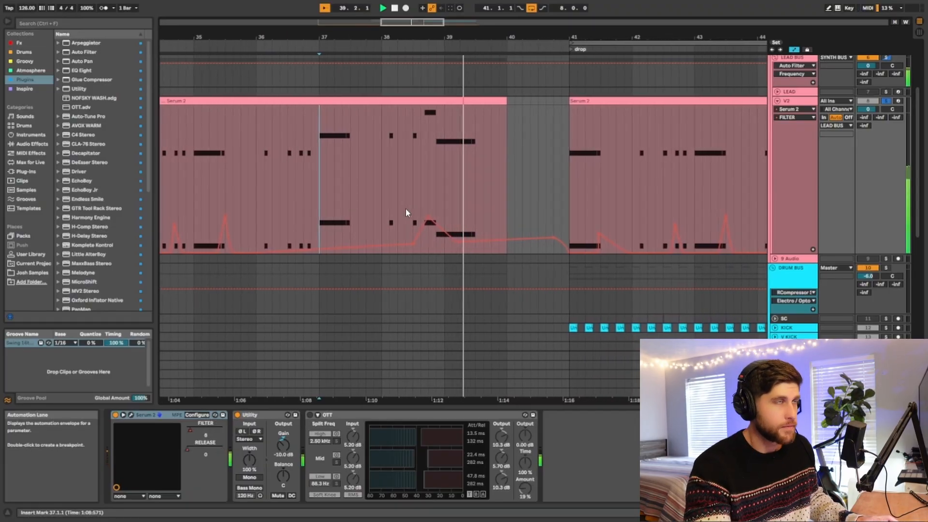
{"action": "key", "text": "space"}
{"action": "left_click_drag", "start_coordinate": [408, 209], "coordinate": [494, 193]}
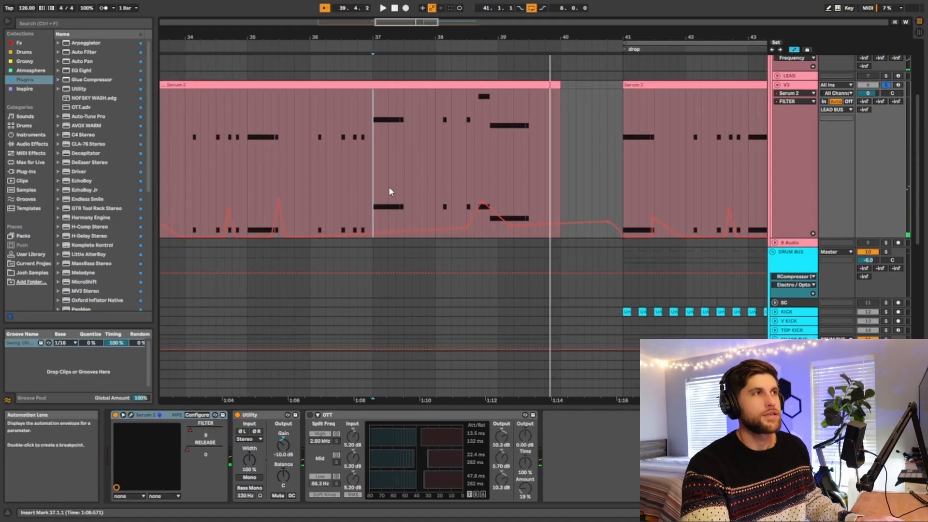
{"action": "left_click_drag", "start_coordinate": [366, 198], "coordinate": [431, 190]}
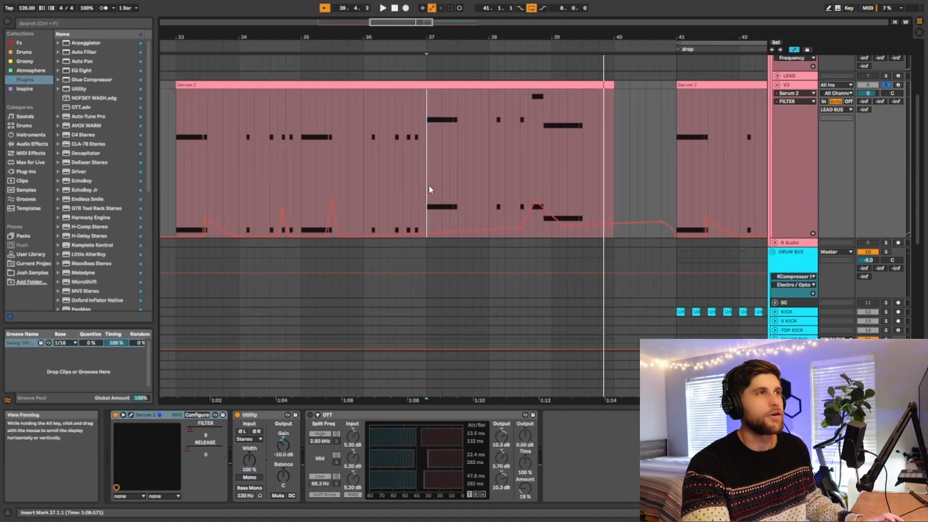
Step: Switch the V2 automation lane to the RELEASE macro, reduce the lane height, and look closely at the clip's start
{"action": "left_click", "coordinate": [793, 103]}
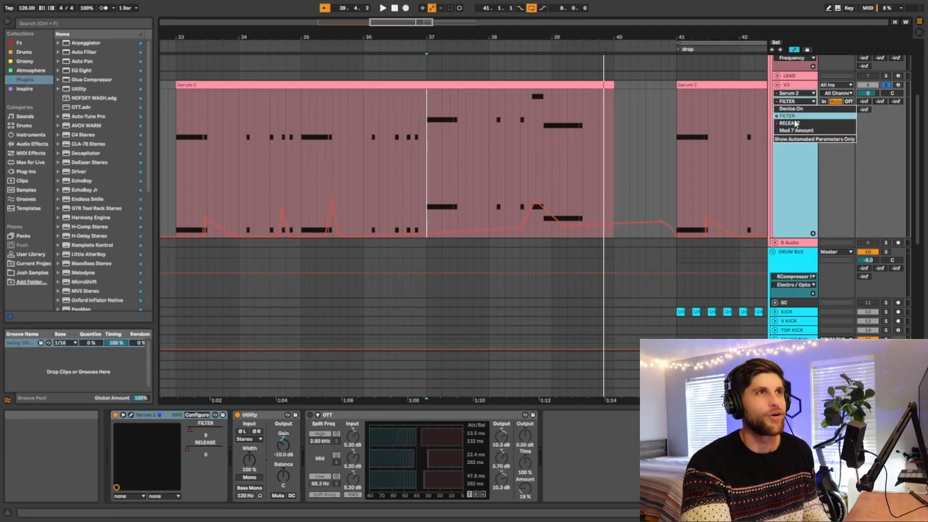
{"action": "left_click", "coordinate": [794, 125]}
{"action": "left_click_drag", "start_coordinate": [350, 163], "coordinate": [384, 154]}
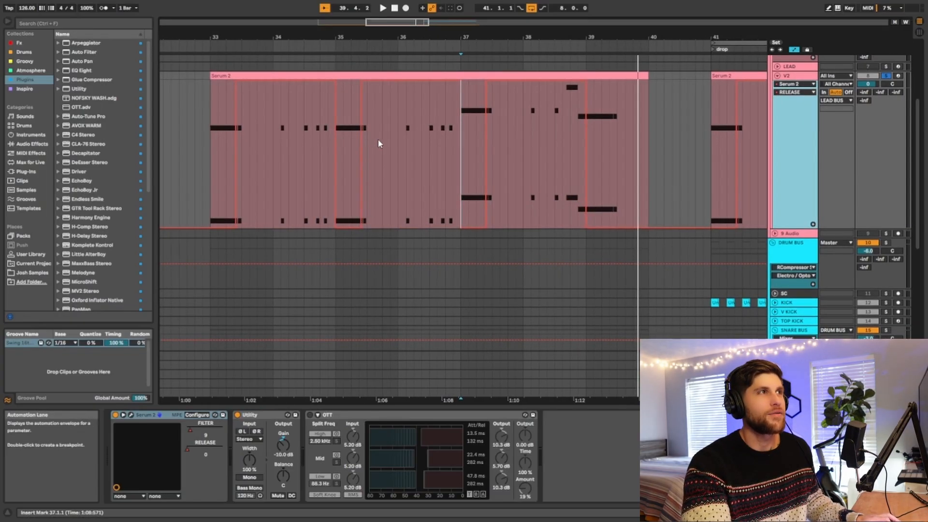
{"action": "scroll", "coordinate": [382, 141], "scroll_direction": "down", "scroll_amount": 2}
{"action": "scroll", "coordinate": [394, 144], "scroll_direction": "up", "scroll_amount": 1}
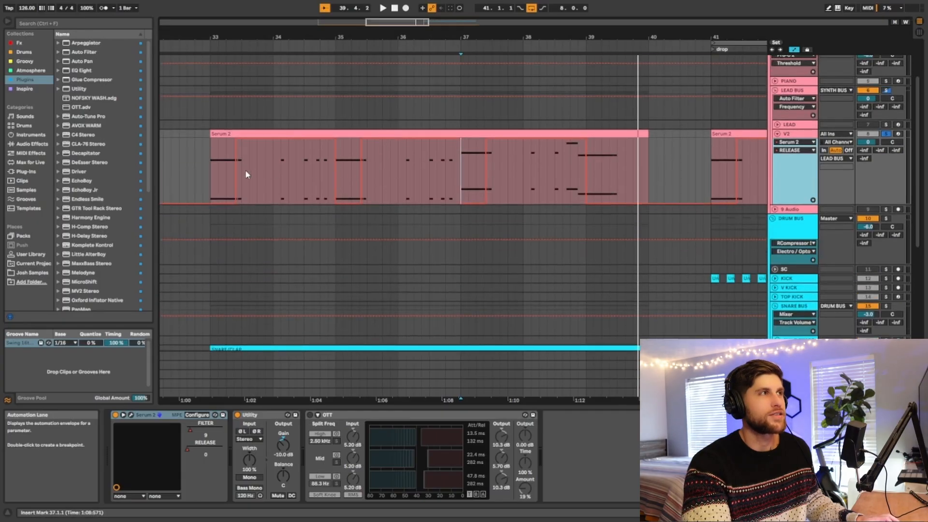
{"action": "scroll", "coordinate": [248, 174], "scroll_direction": "up", "scroll_amount": 3}
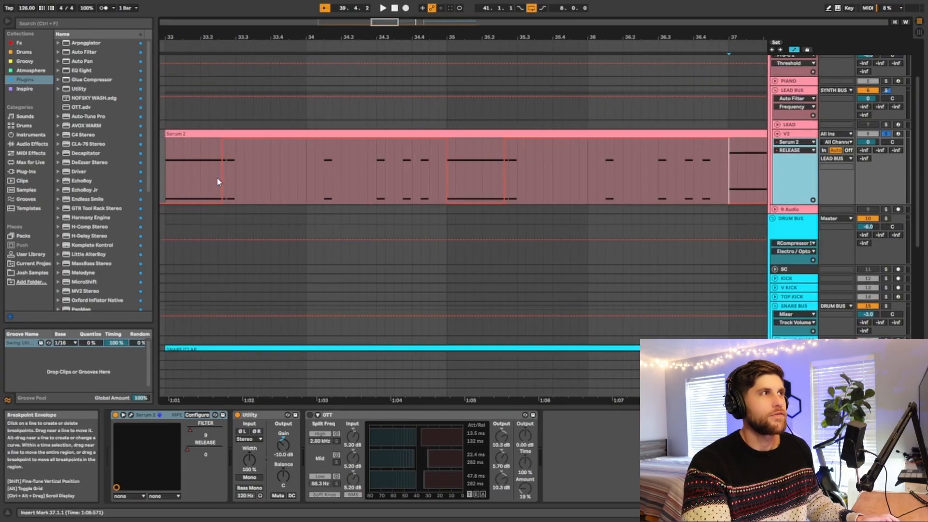
Step: Examine the RELEASE automation around the first long note and play the clip from bar 33
{"action": "left_click_drag", "start_coordinate": [218, 181], "coordinate": [271, 180]}
{"action": "left_click", "coordinate": [272, 181]}
{"action": "left_click", "coordinate": [167, 179]}
{"action": "key", "text": "space"}
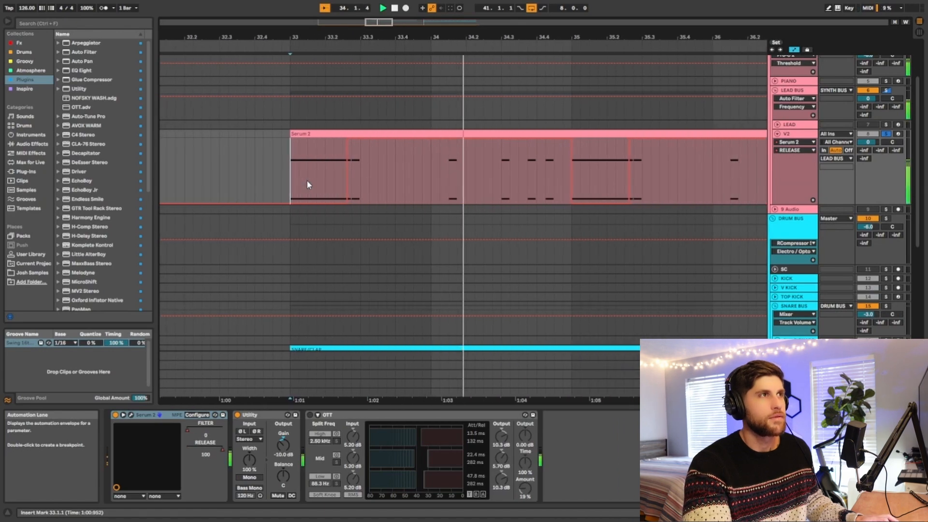
Step: Examine the RELEASE automation over the short notes and play the clip from bar 34
{"action": "left_click_drag", "start_coordinate": [391, 180], "coordinate": [494, 180]}
{"action": "left_click_drag", "start_coordinate": [242, 180], "coordinate": [330, 180]}
{"action": "left_click", "coordinate": [241, 184]}
{"action": "key", "text": "space"}
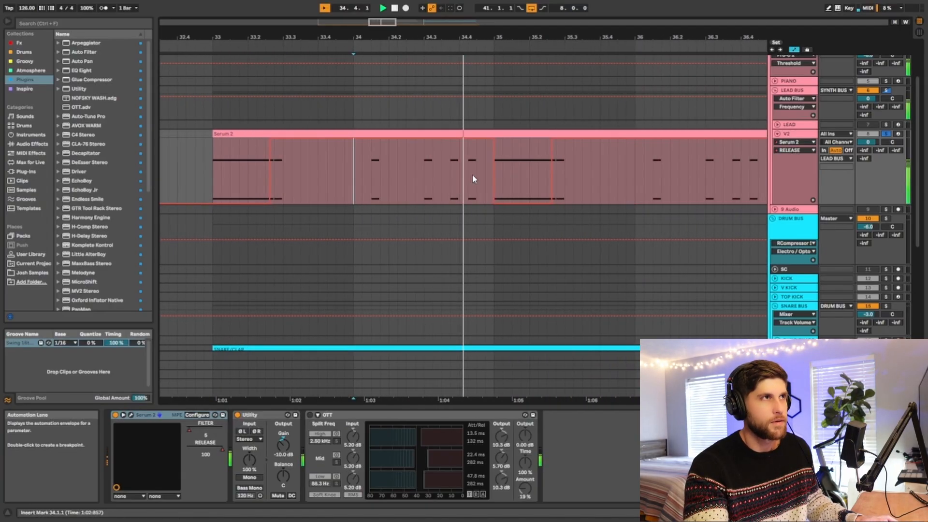
{"action": "scroll", "coordinate": [472, 174], "scroll_direction": "down", "scroll_amount": 2}
{"action": "scroll", "coordinate": [472, 174], "scroll_direction": "down", "scroll_amount": 3}
{"action": "key", "text": "space"}
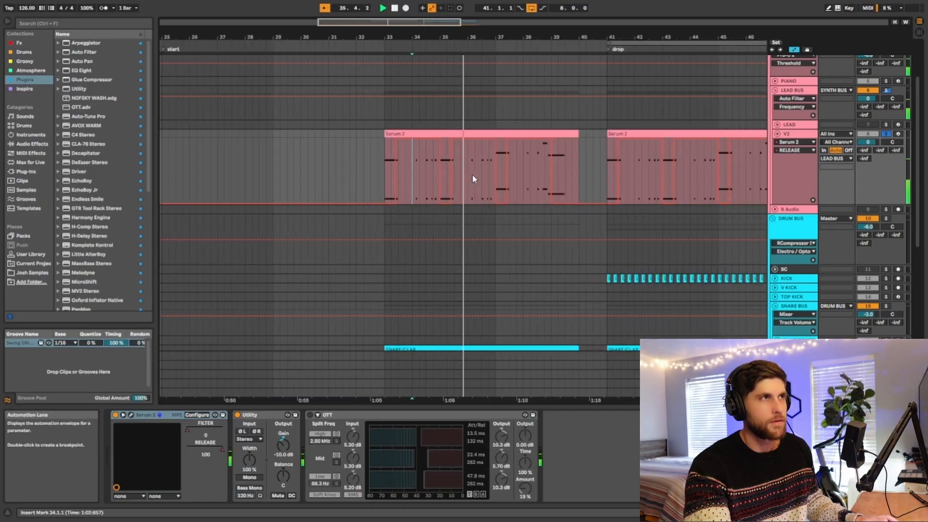